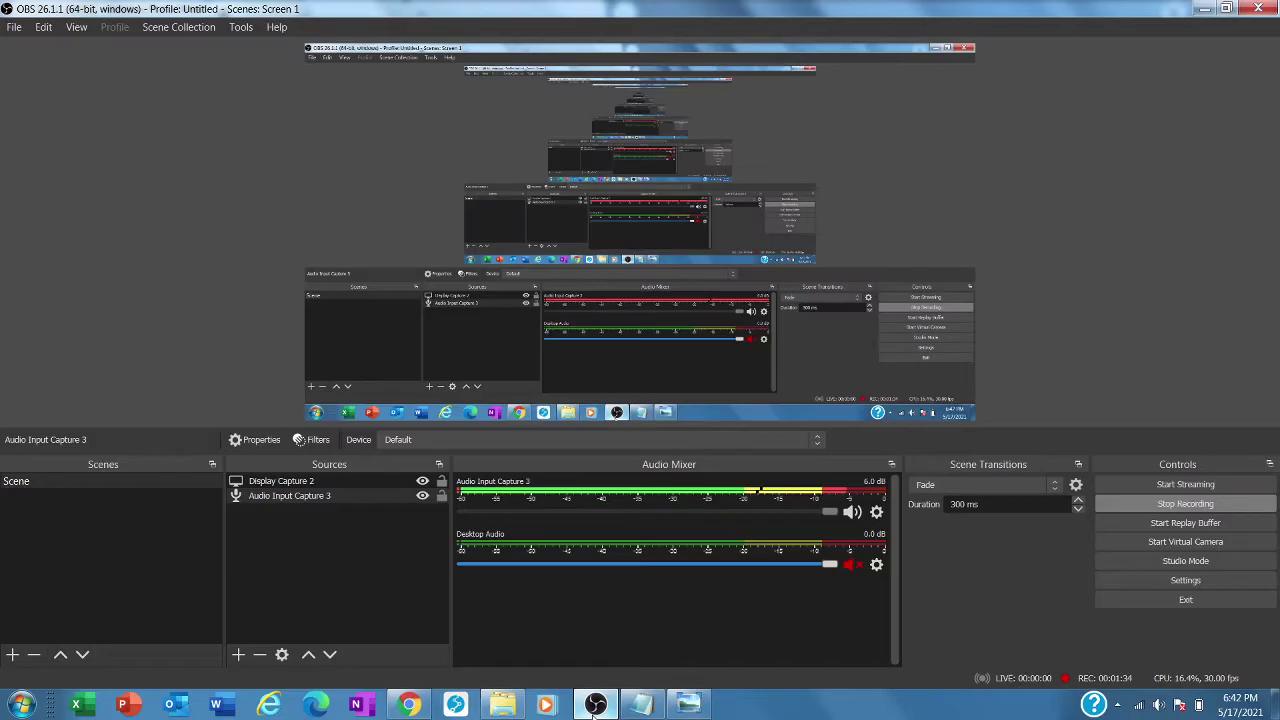
click(596, 704)
Bring up Chrome with the relay email and move to the OBS Studio download tab's address bar.
click(408, 704)
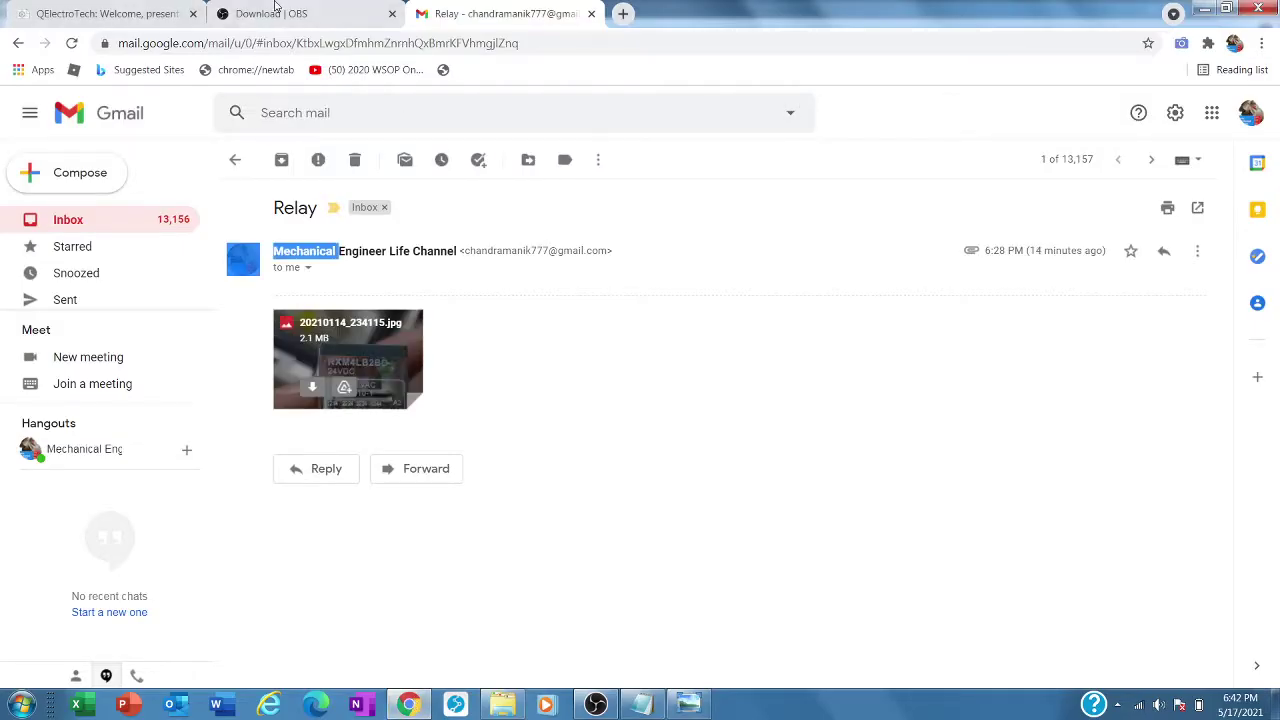
click(104, 14)
click(280, 14)
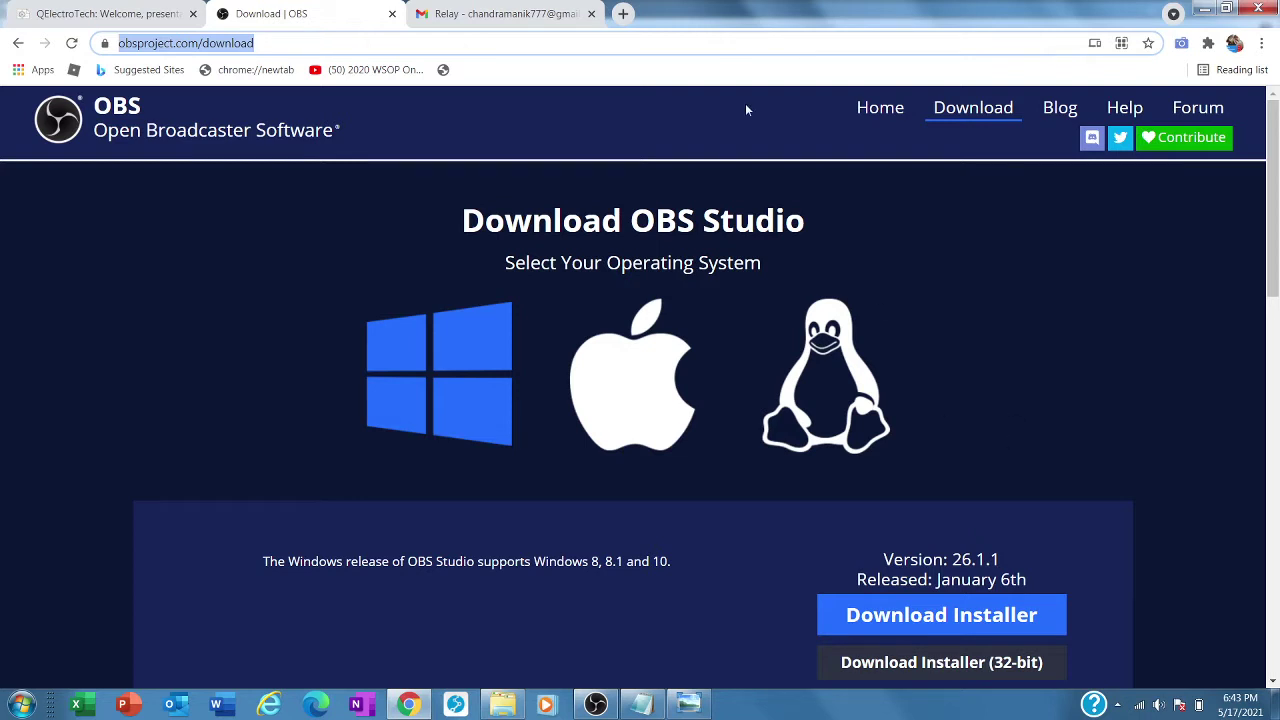
click(287, 43)
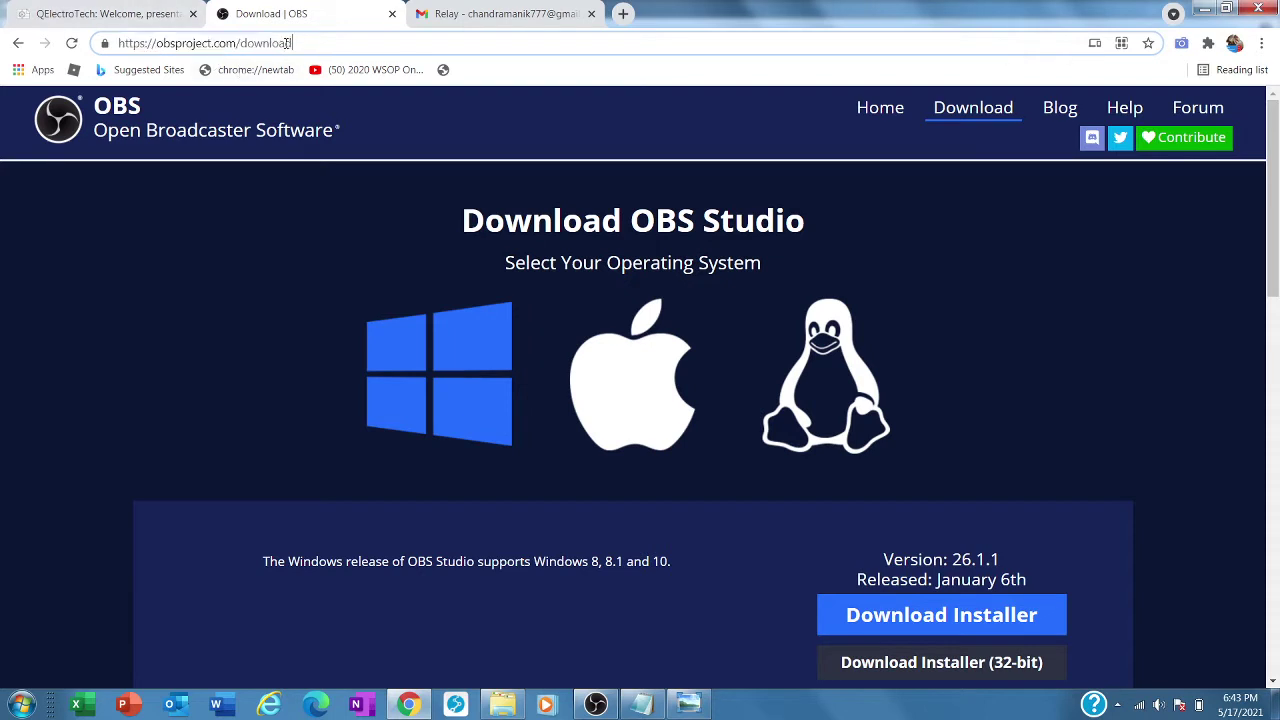
Return to the QElectroTech tab in Chrome.
click(127, 19)
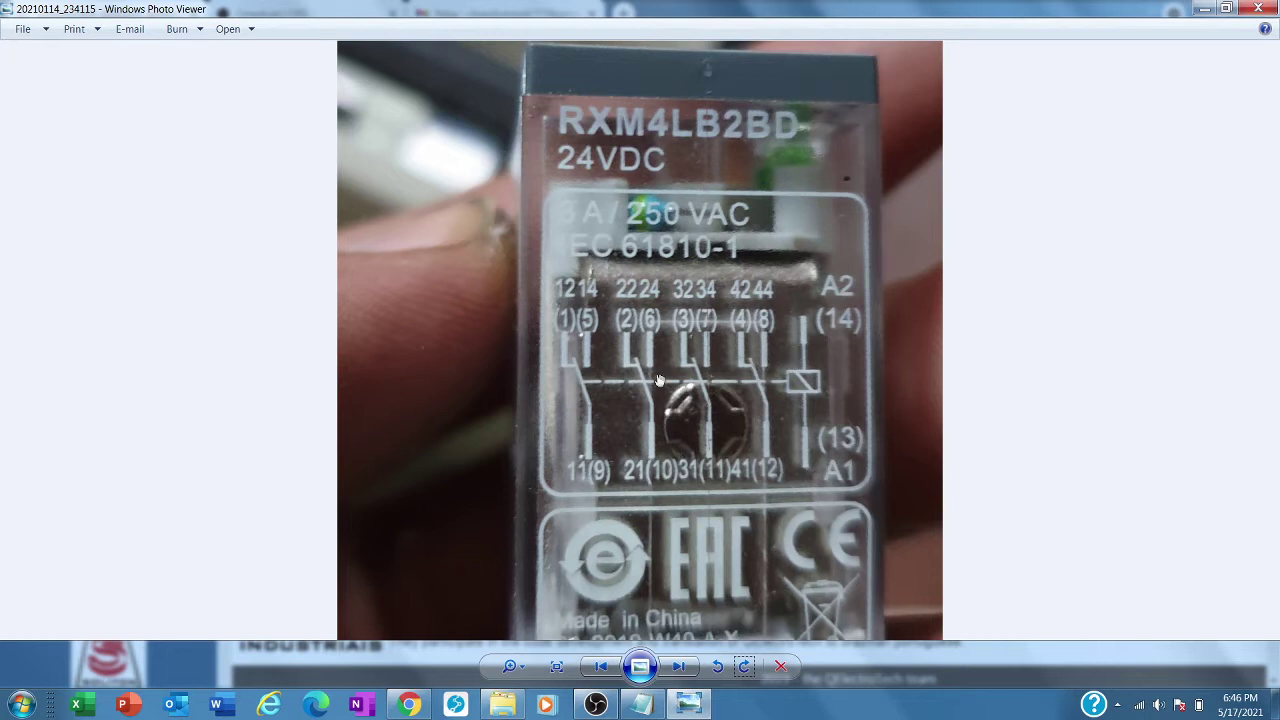
Play recording 2021-05-17_17-46-37 from My Videos in a maximized player.
click(504, 706)
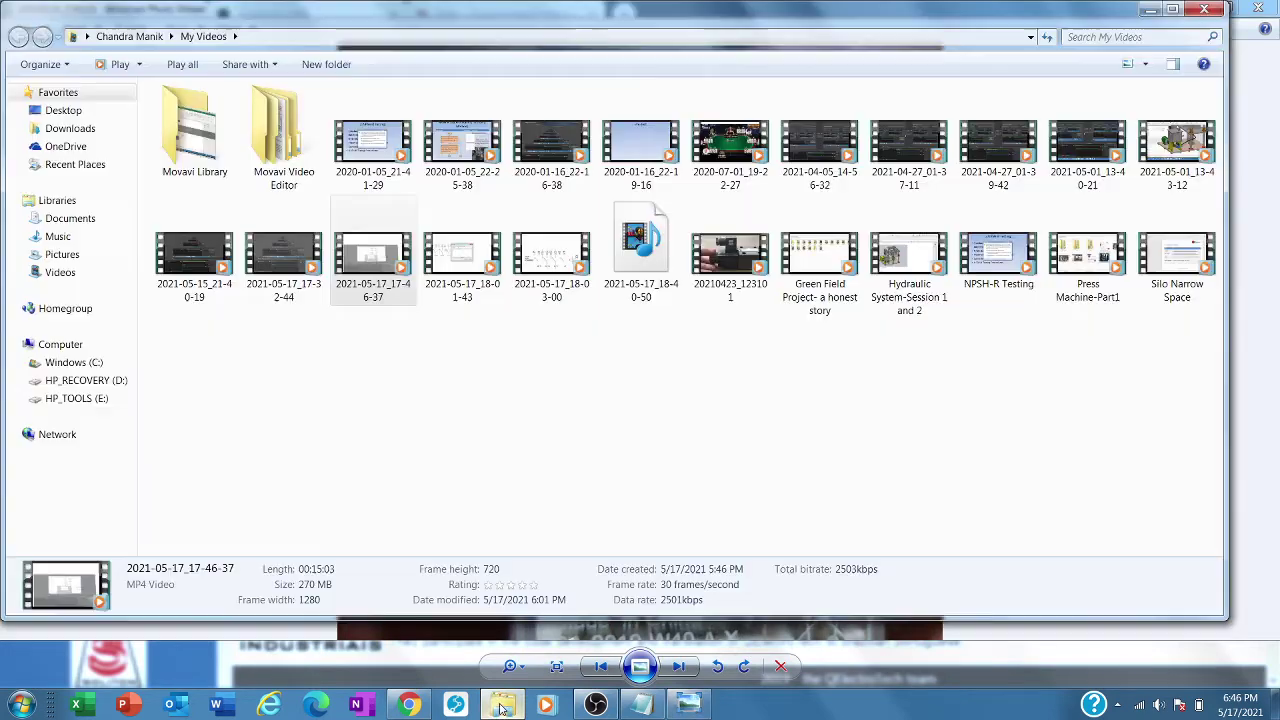
double_click(374, 255)
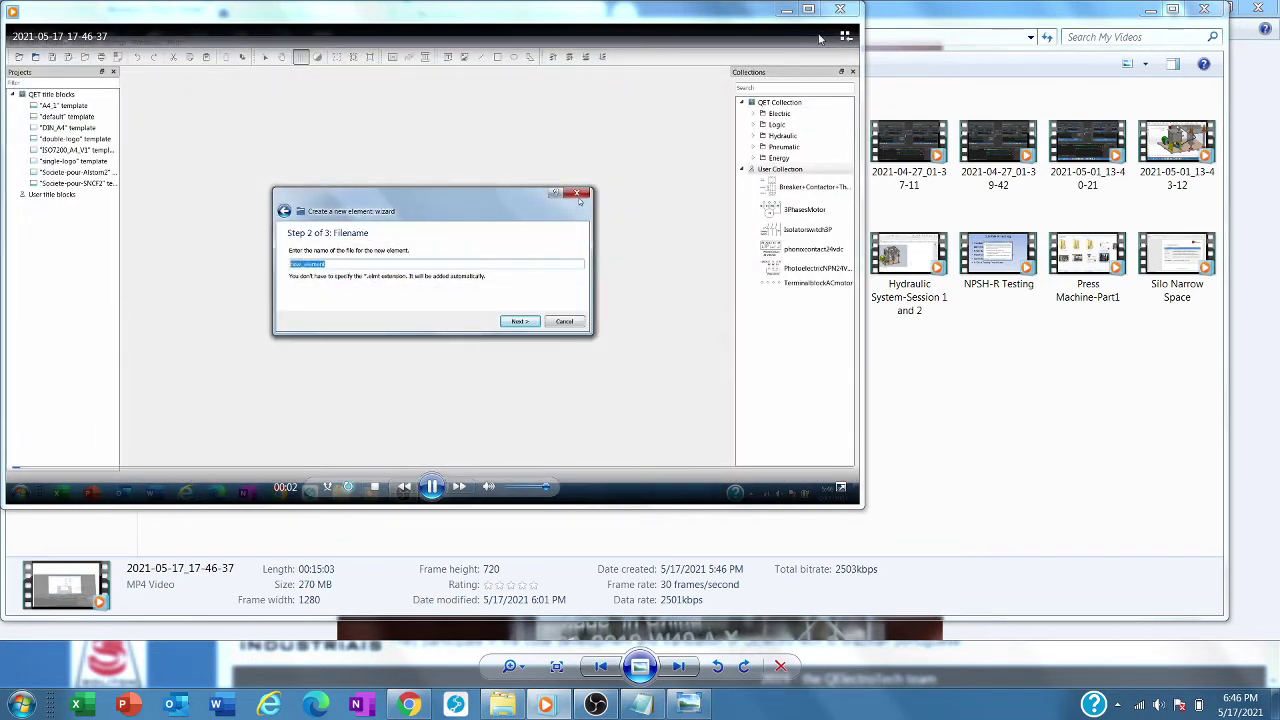
click(808, 9)
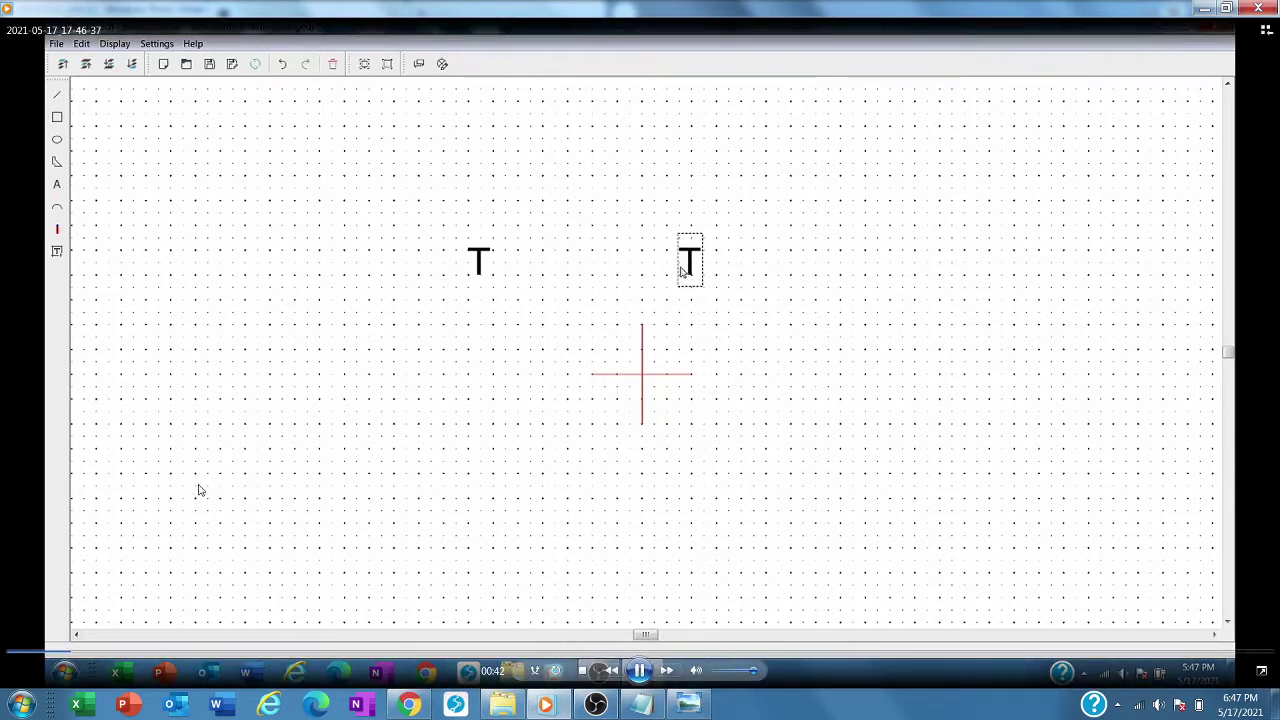
Seek the recording past the (42)/(44) contact and coil labelling to the duplicated contacts.
drag(100, 655, 258, 658)
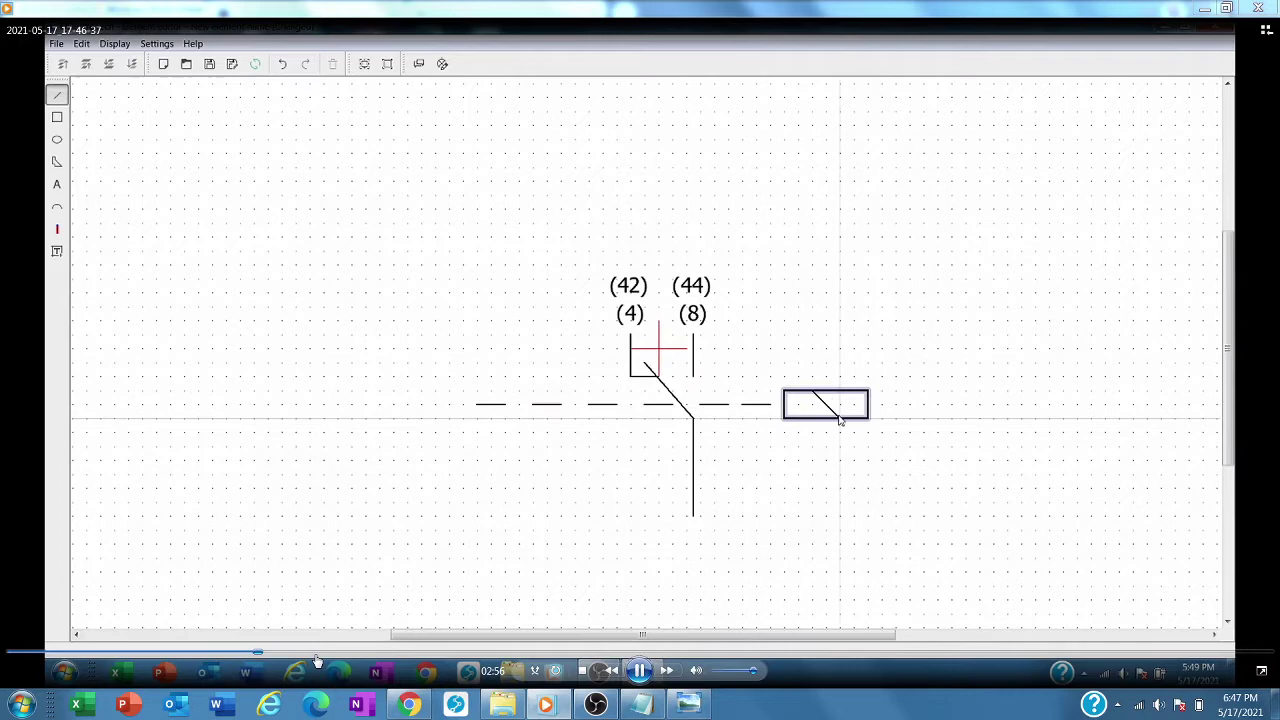
click(408, 653)
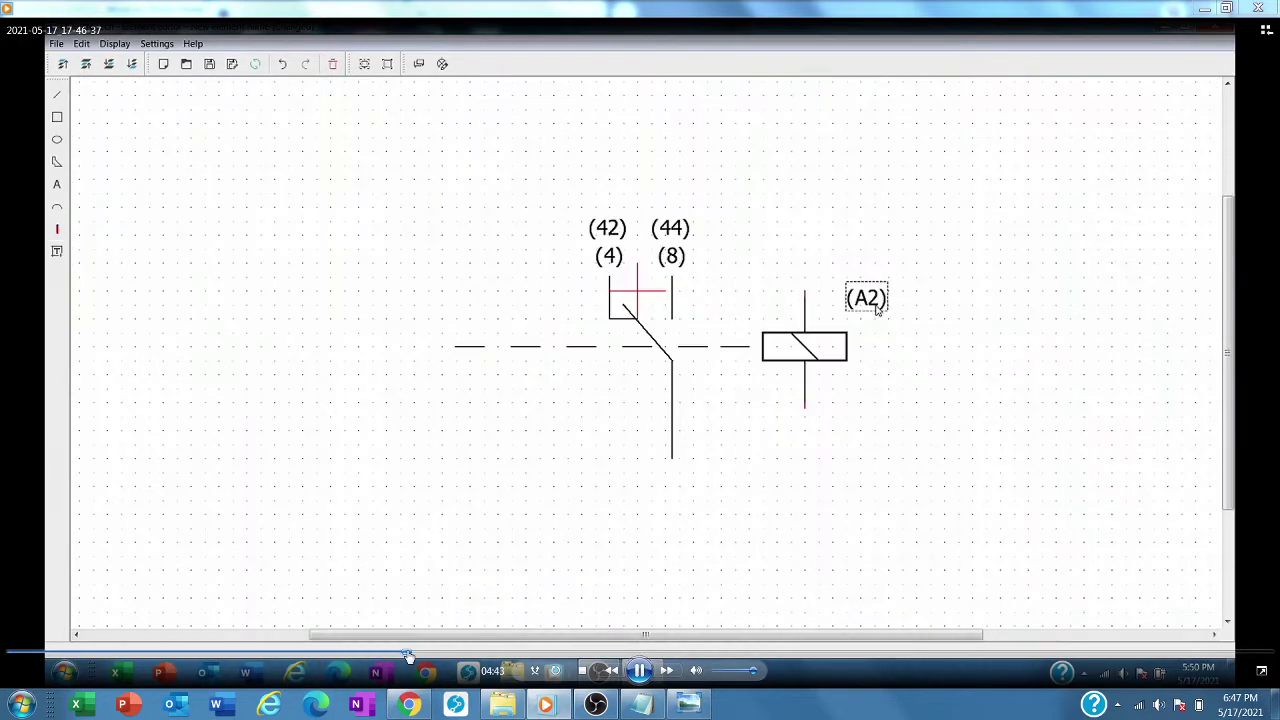
drag(408, 655, 606, 656)
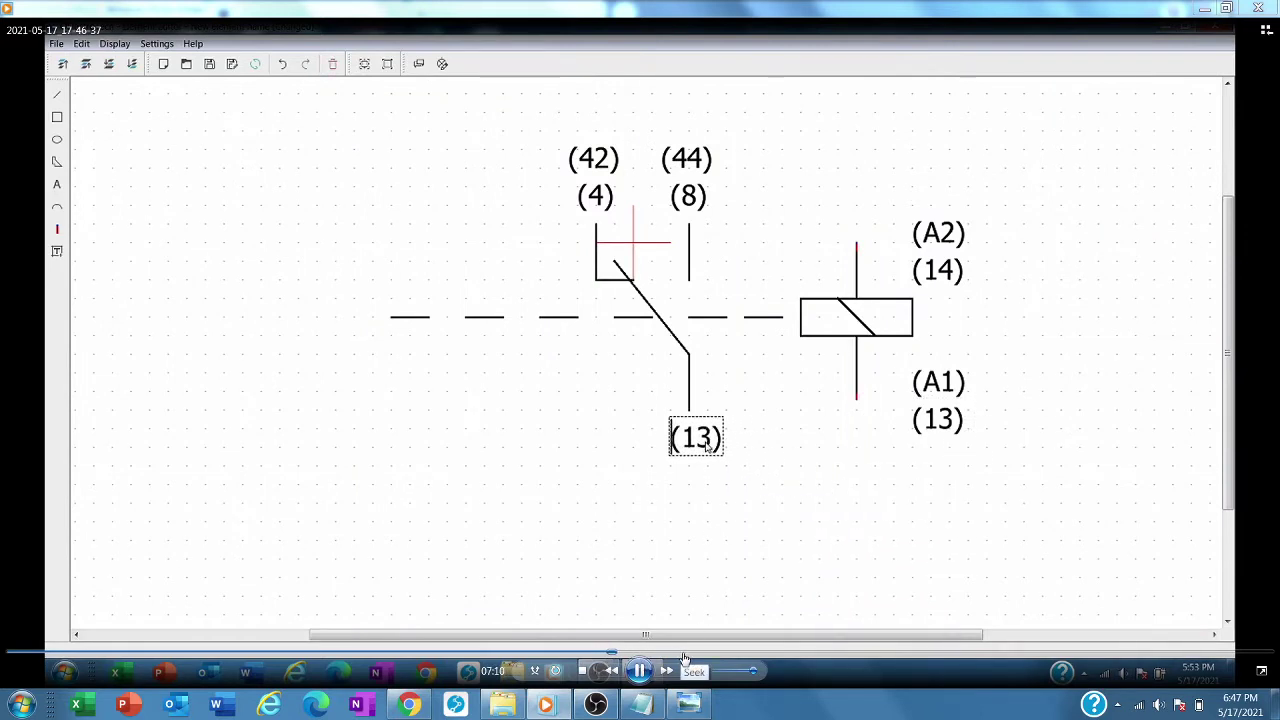
drag(685, 657, 1051, 657)
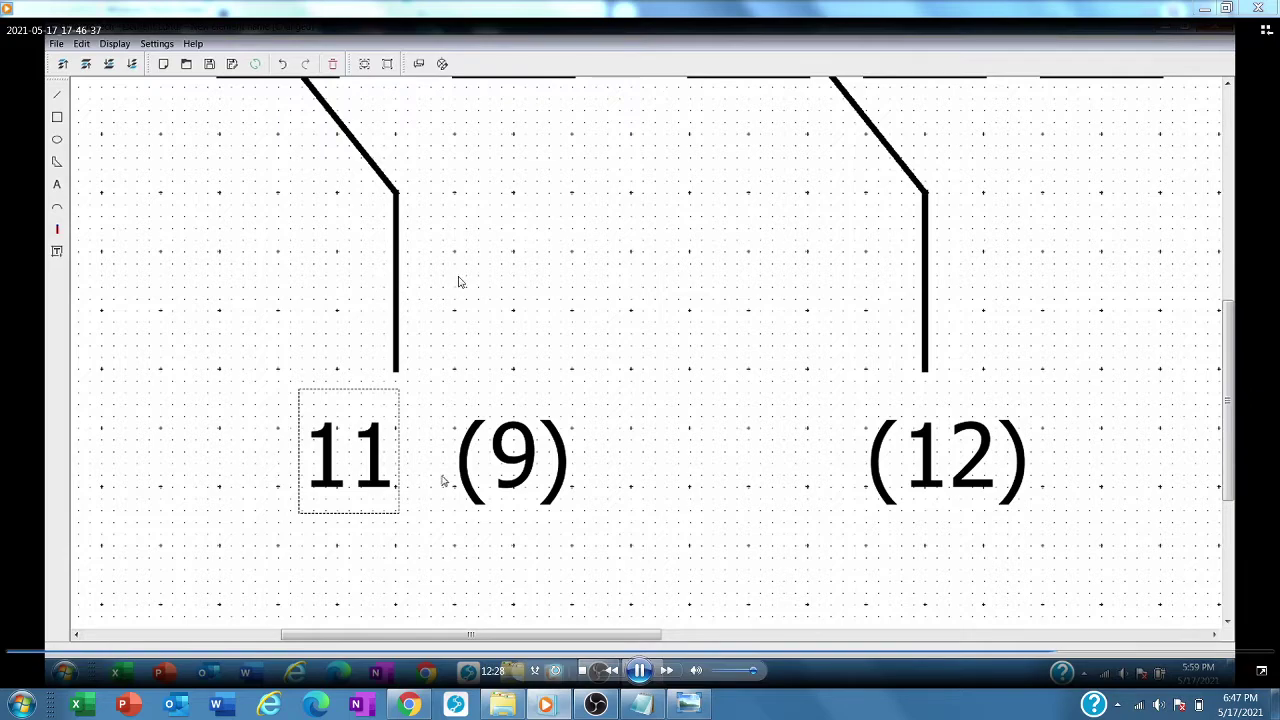
Glance at the relay photo, then seek to the finished relay element near the end.
key(alt+Tab)
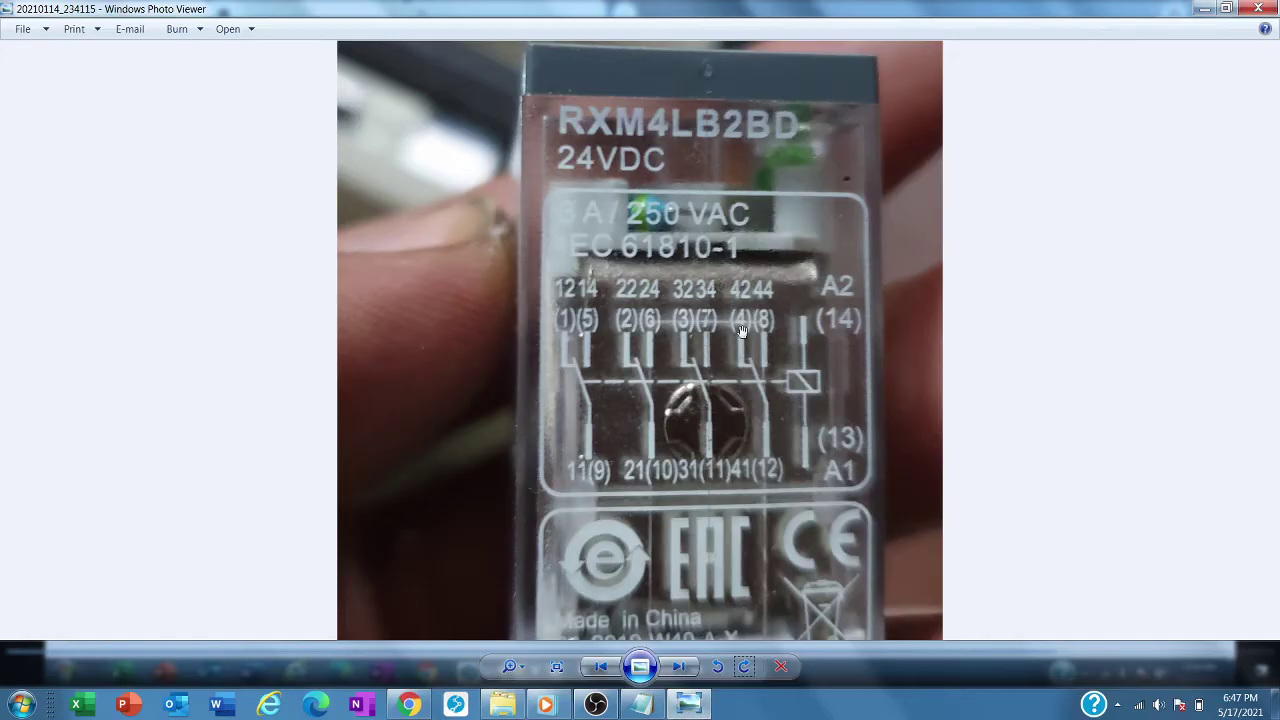
click(1205, 9)
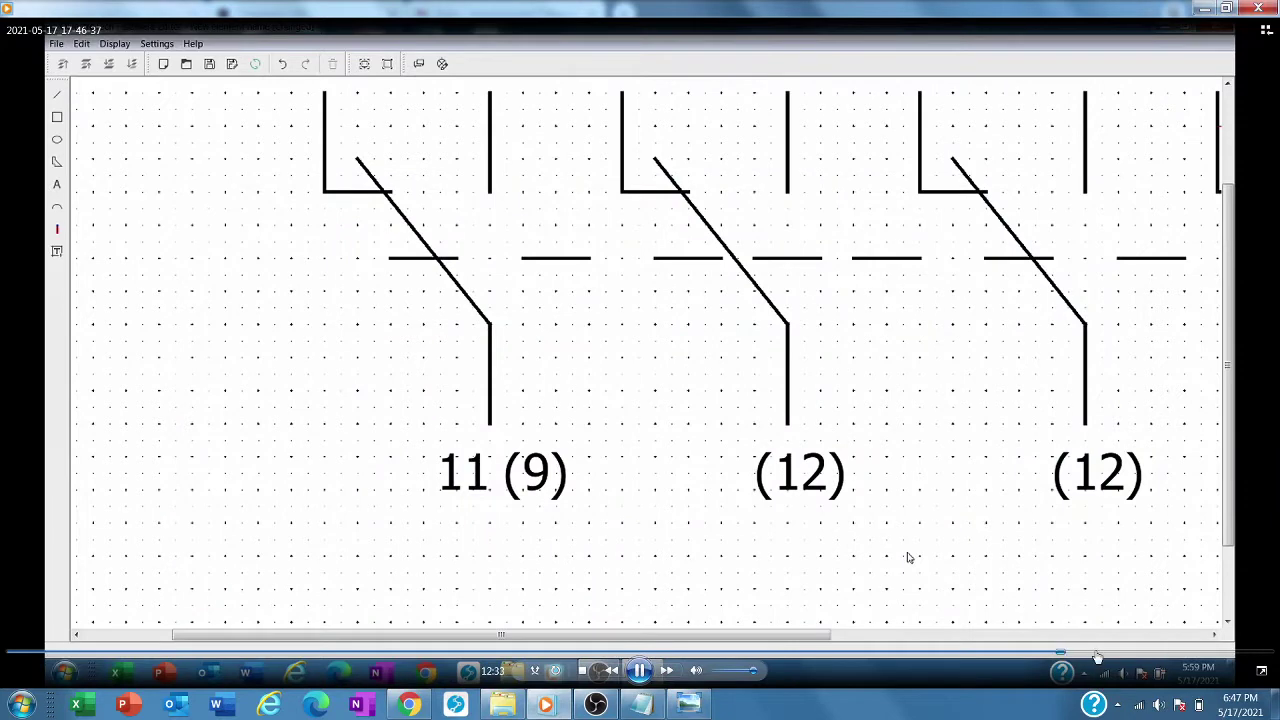
click(1150, 654)
click(1228, 654)
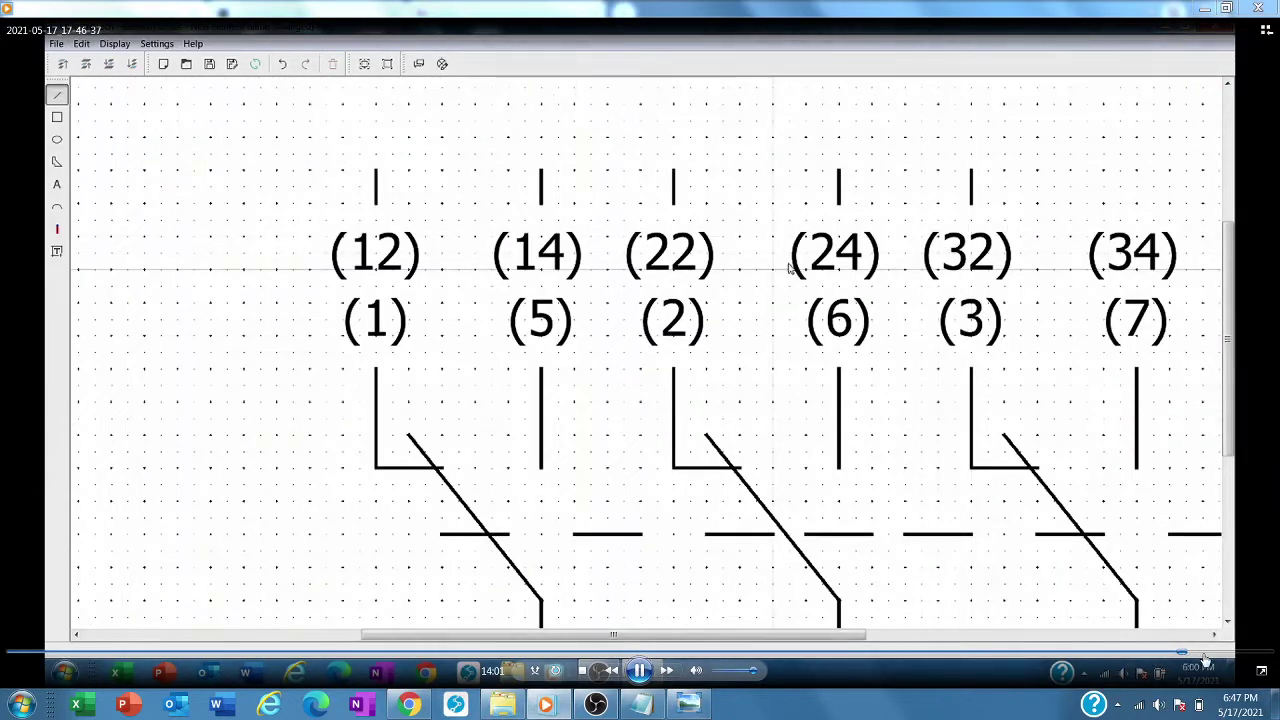
click(1240, 654)
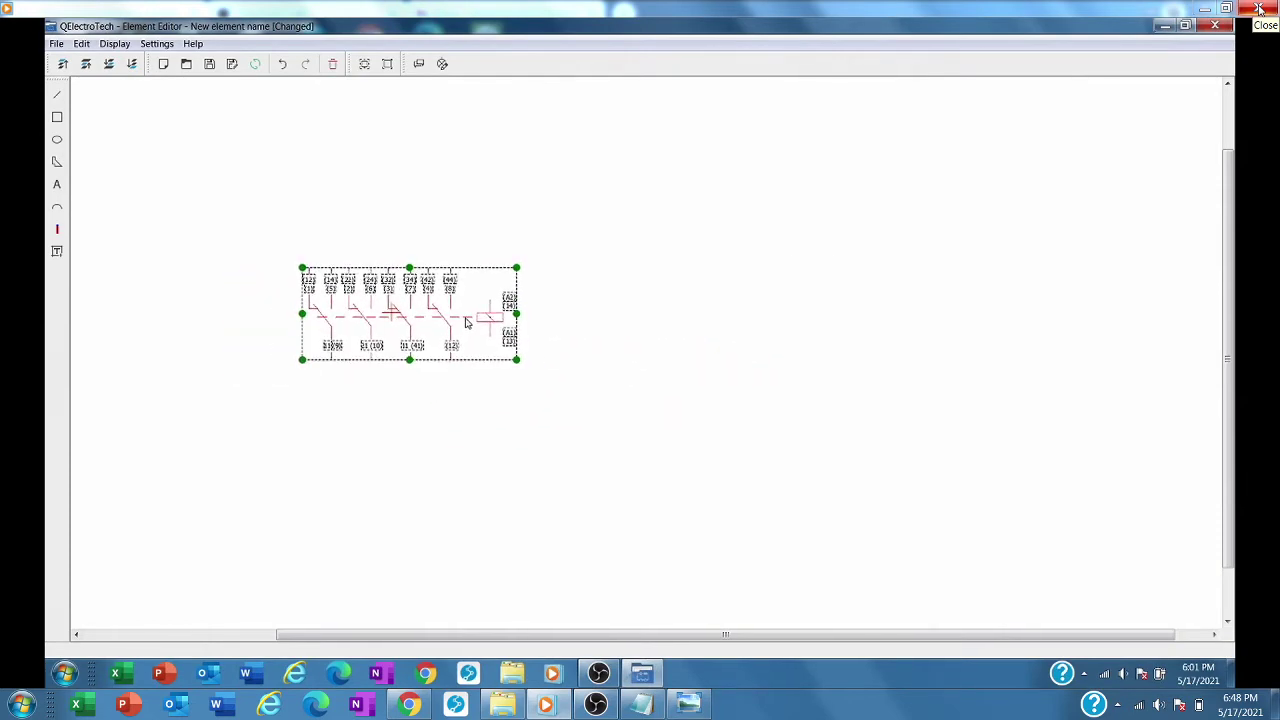
Close the video and play recording 2021-05-17_18-01-43 from My Videos.
click(1258, 8)
click(673, 403)
double_click(478, 252)
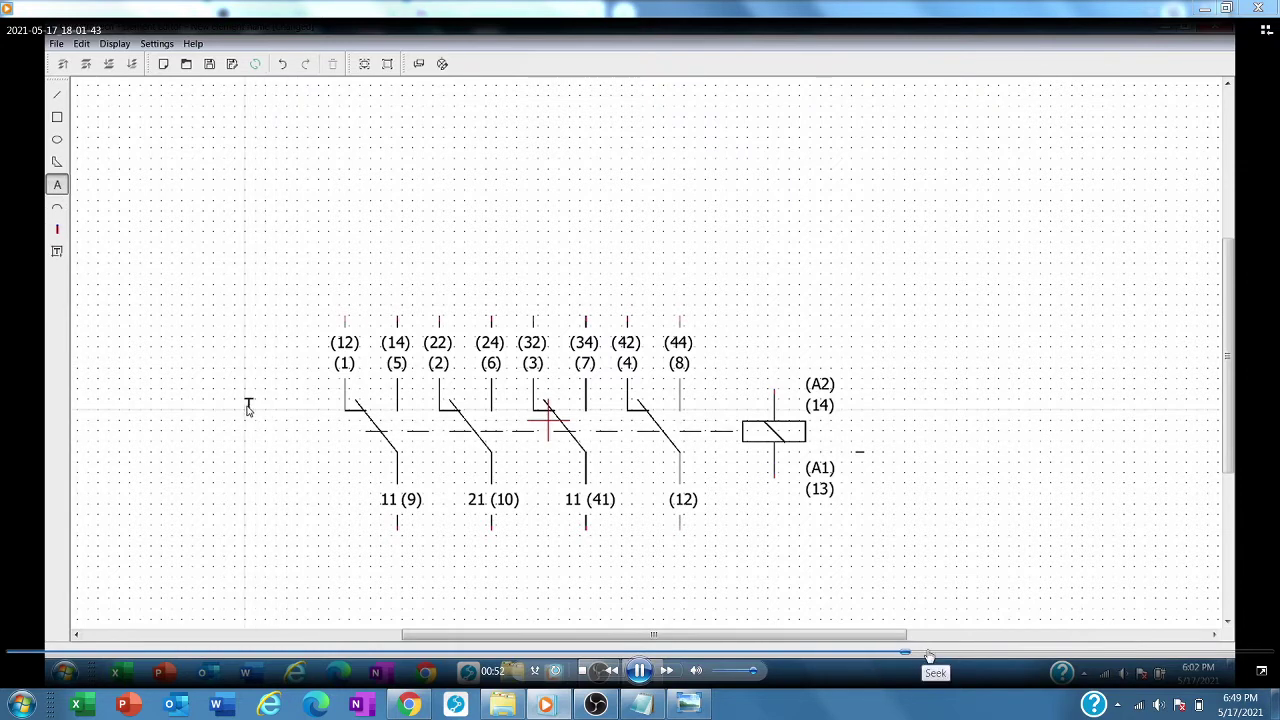
Skip ahead to the relay label, then switch to recording 2021-05-17_18-03-00.
click(985, 654)
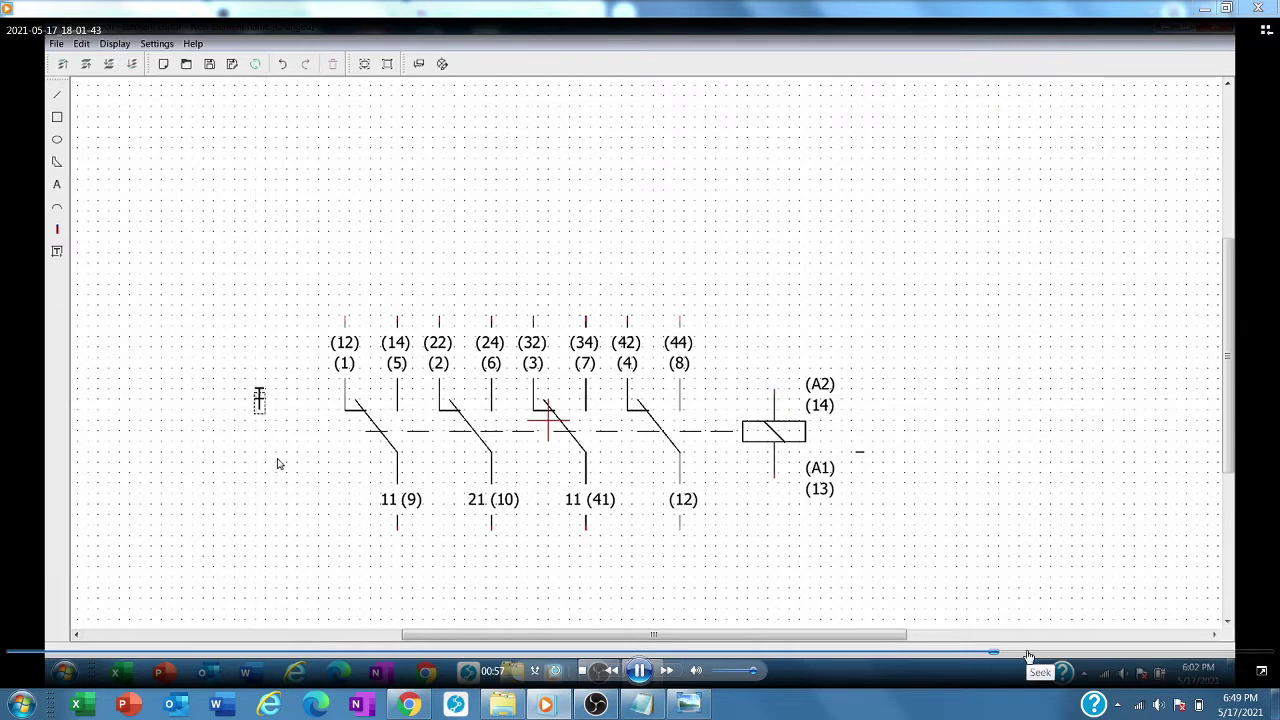
click(1075, 654)
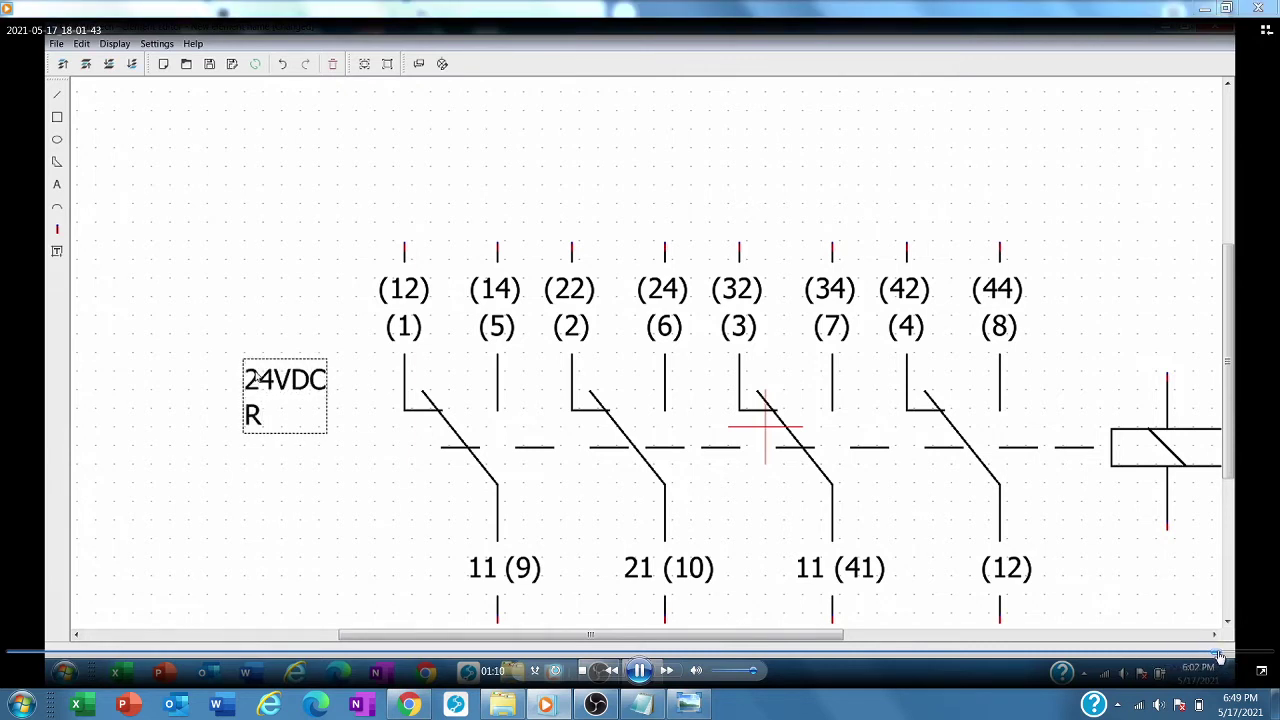
click(1258, 8)
double_click(574, 287)
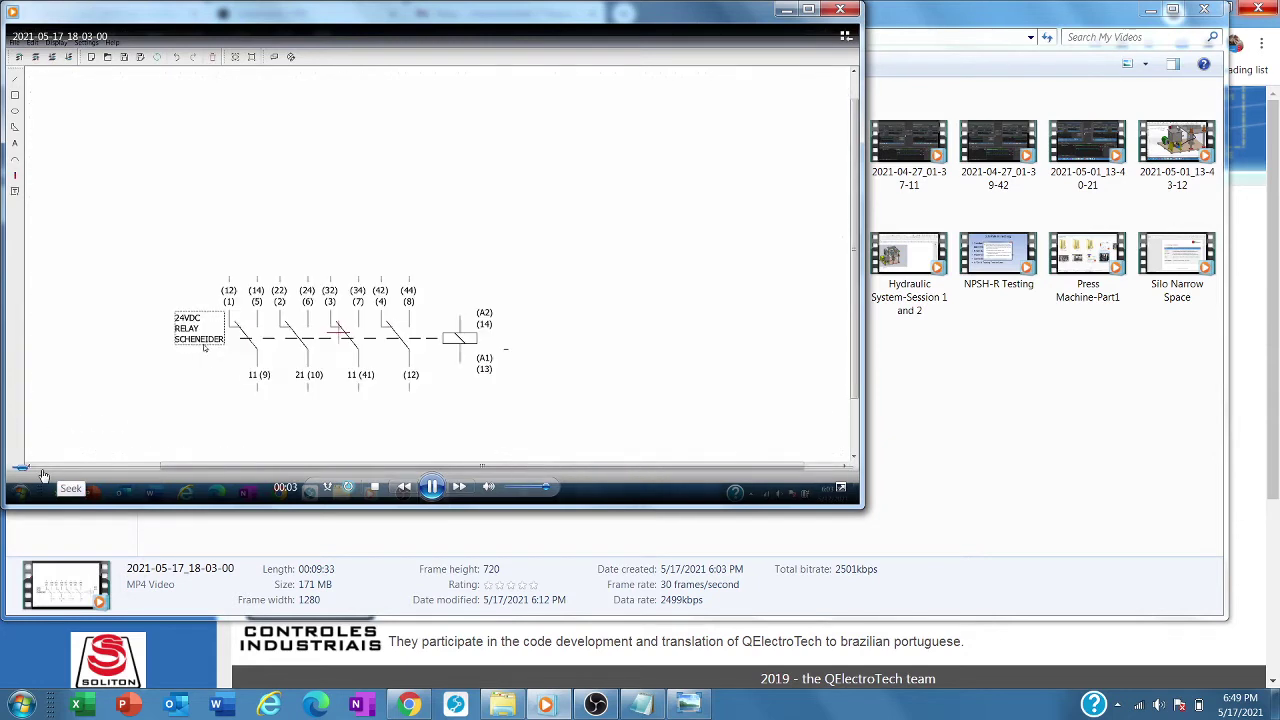
Seek 2021-05-17_18-03-00 back to the empty editor around 00:20 and play it full screen.
click(43, 475)
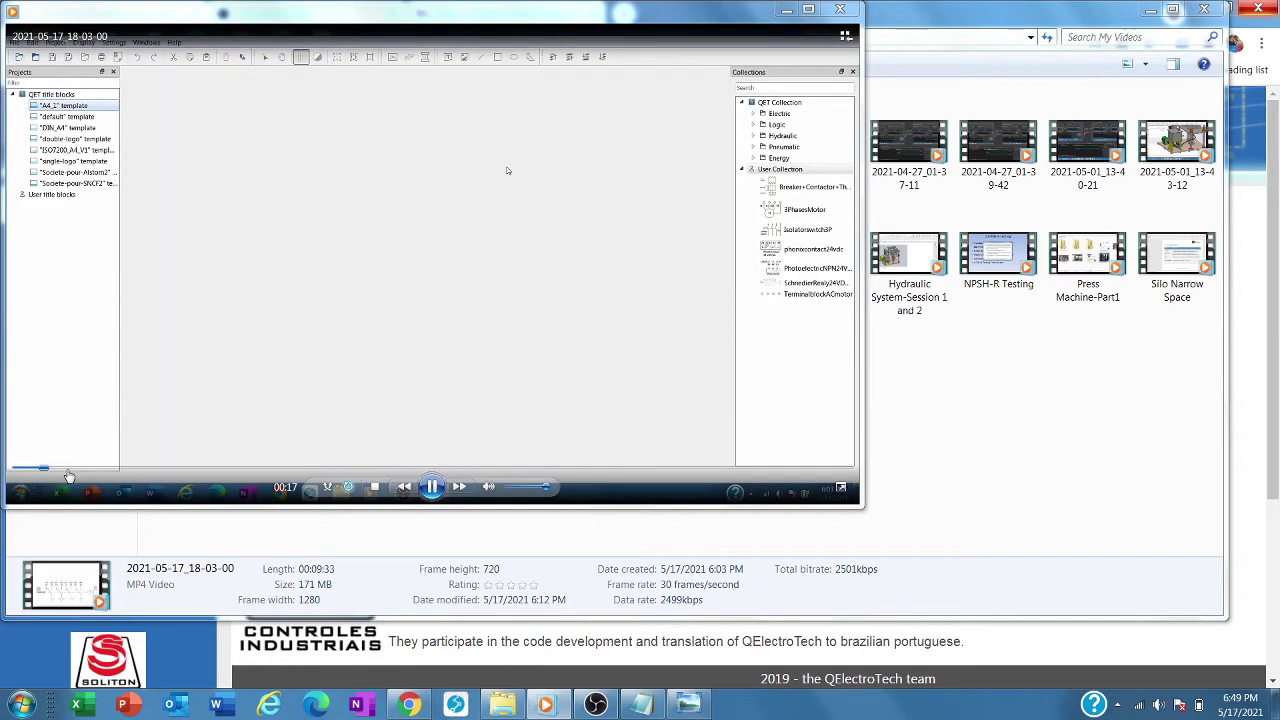
click(66, 470)
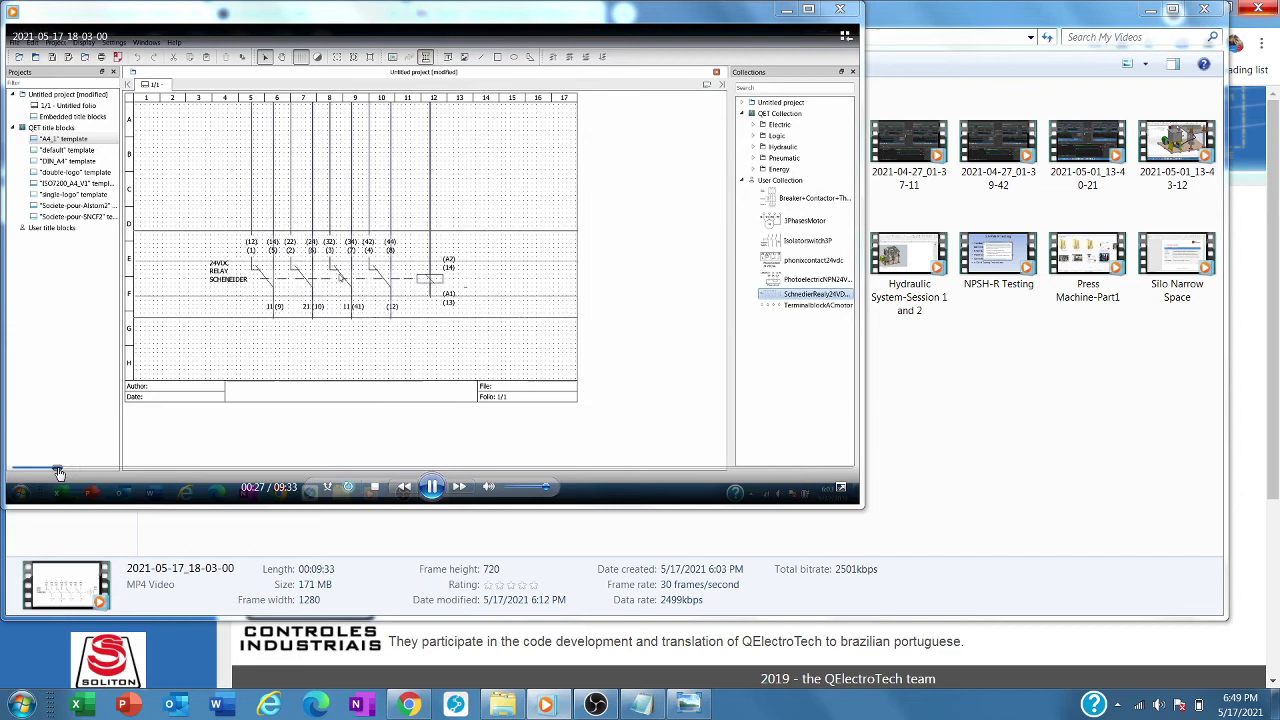
click(50, 471)
double_click(752, 365)
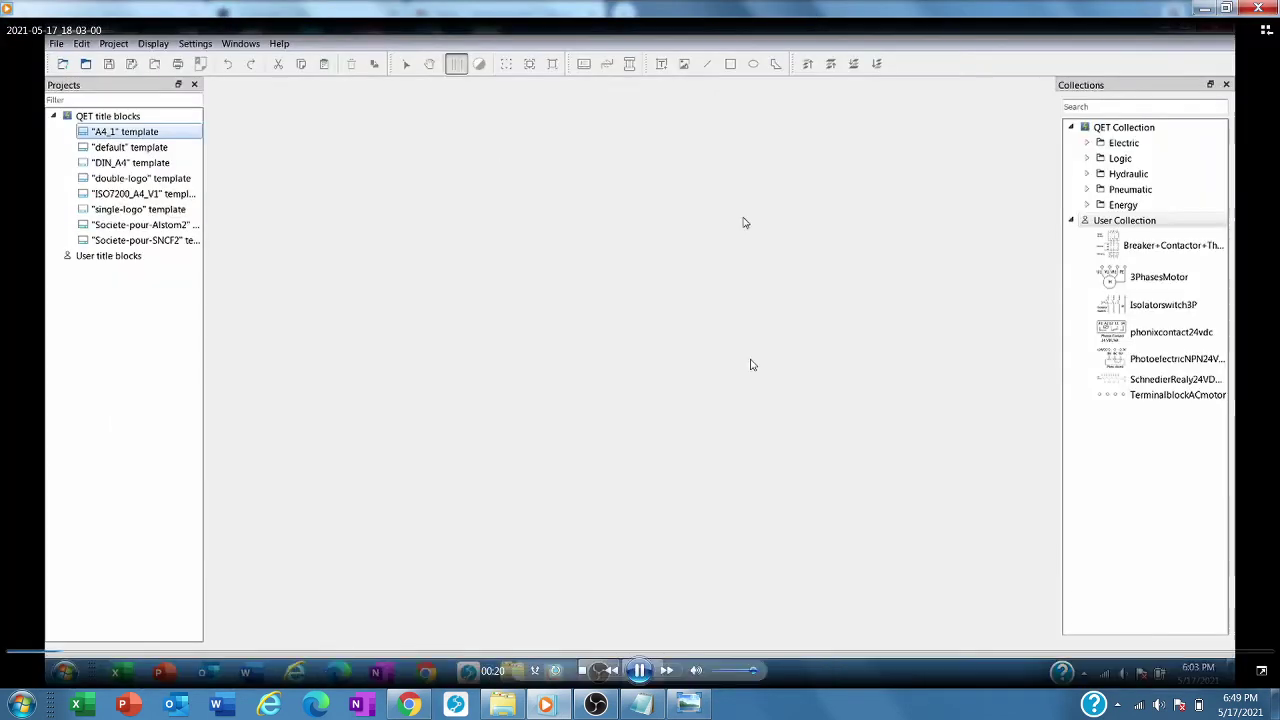
Rewind the recording to where the new project is started.
click(38, 651)
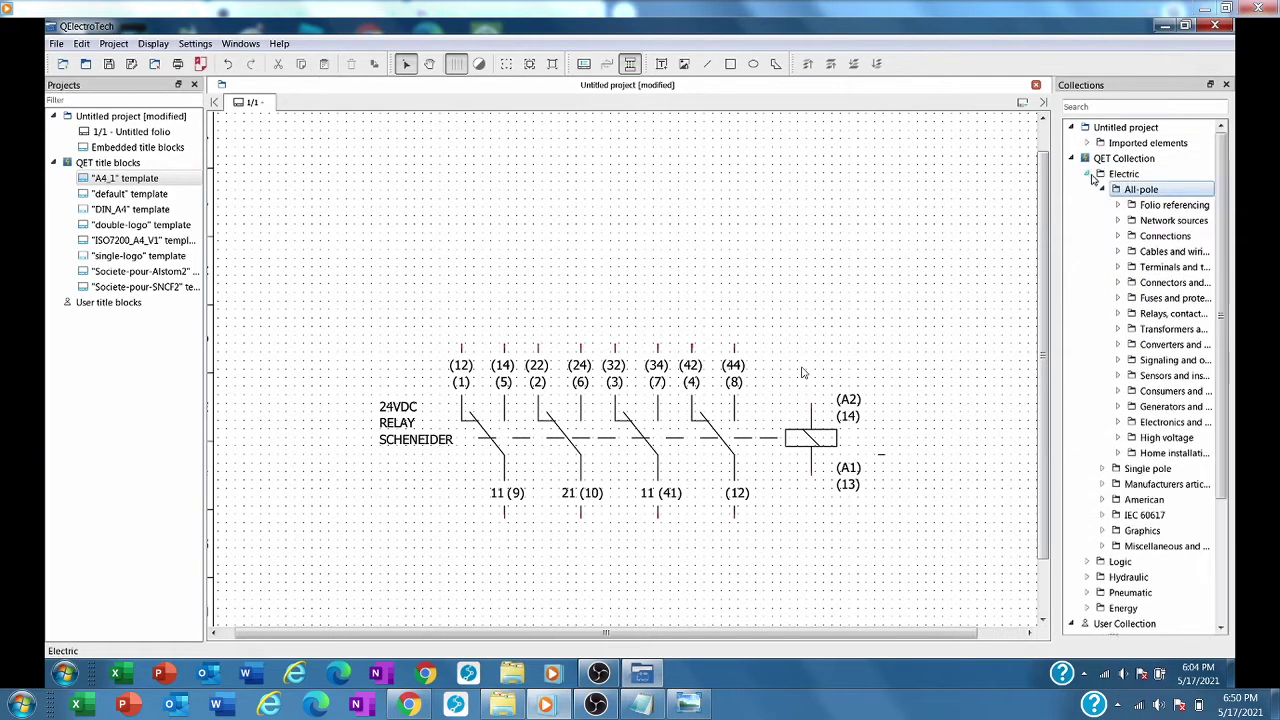
Expand American > All-pole in the elements list, then skip ahead to the row-A supply line.
double_click(1144, 499)
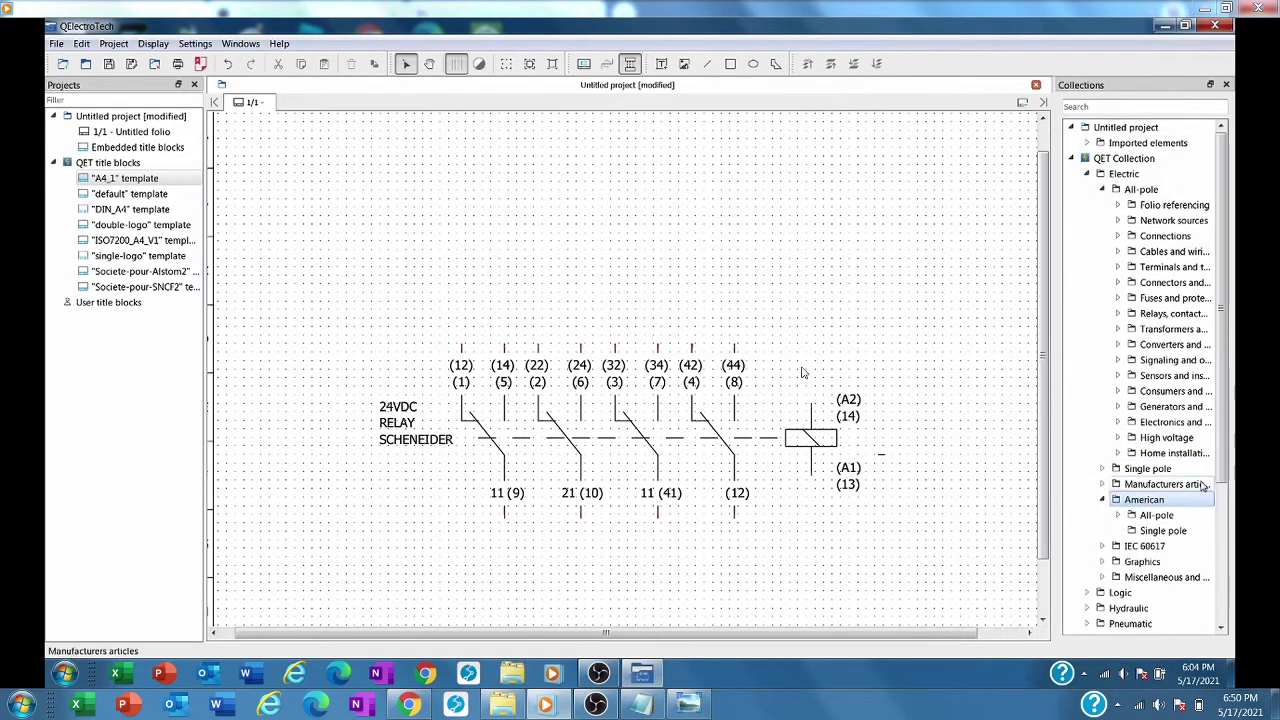
double_click(1156, 515)
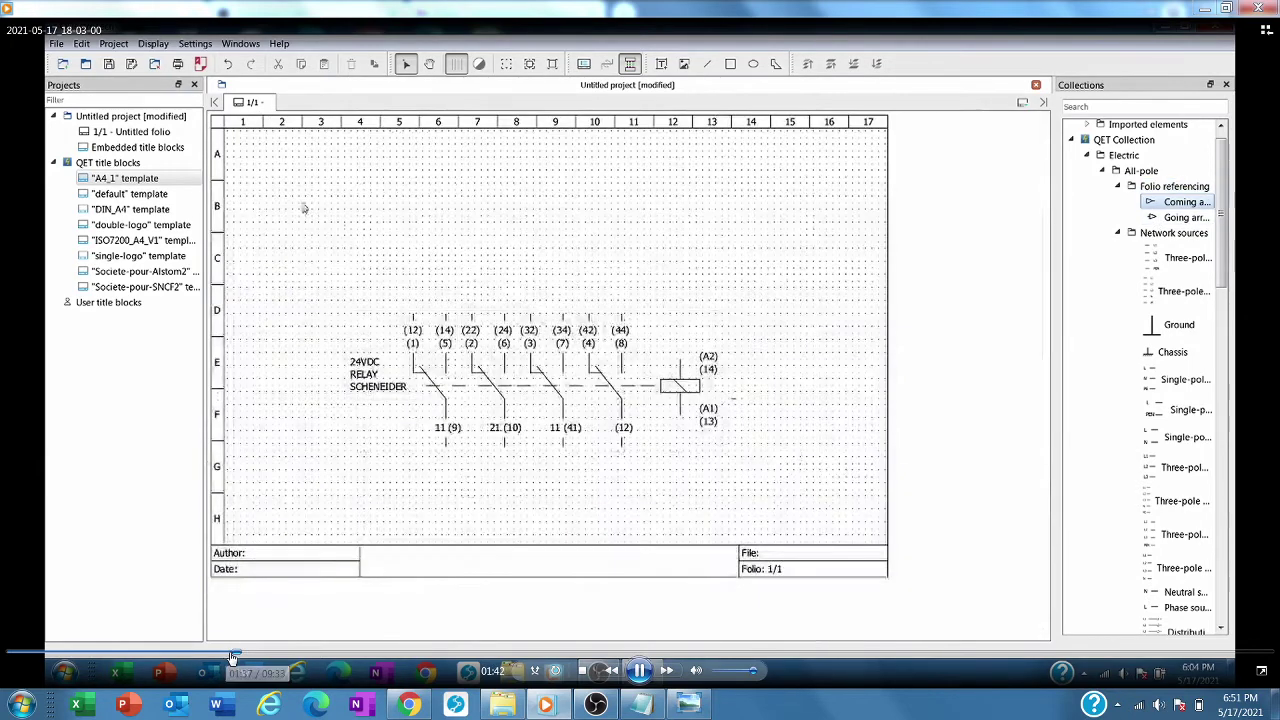
click(250, 659)
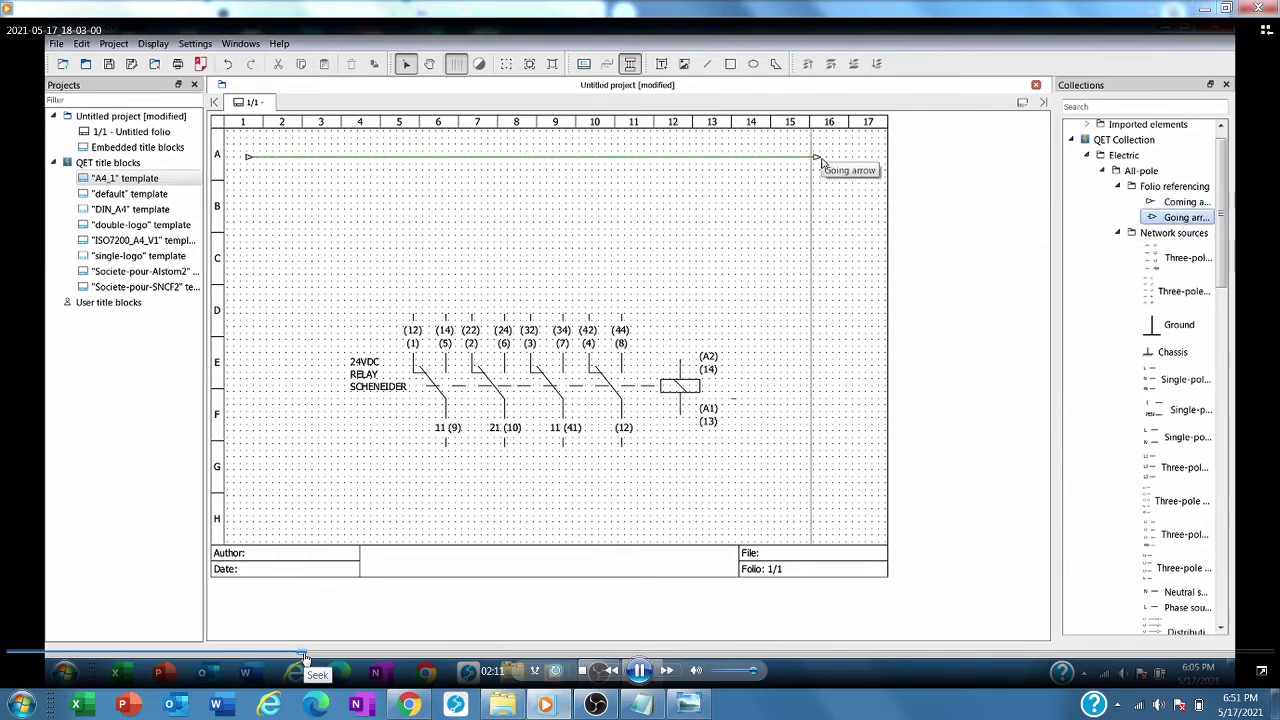
Rewind the recording a few seconds.
click(293, 657)
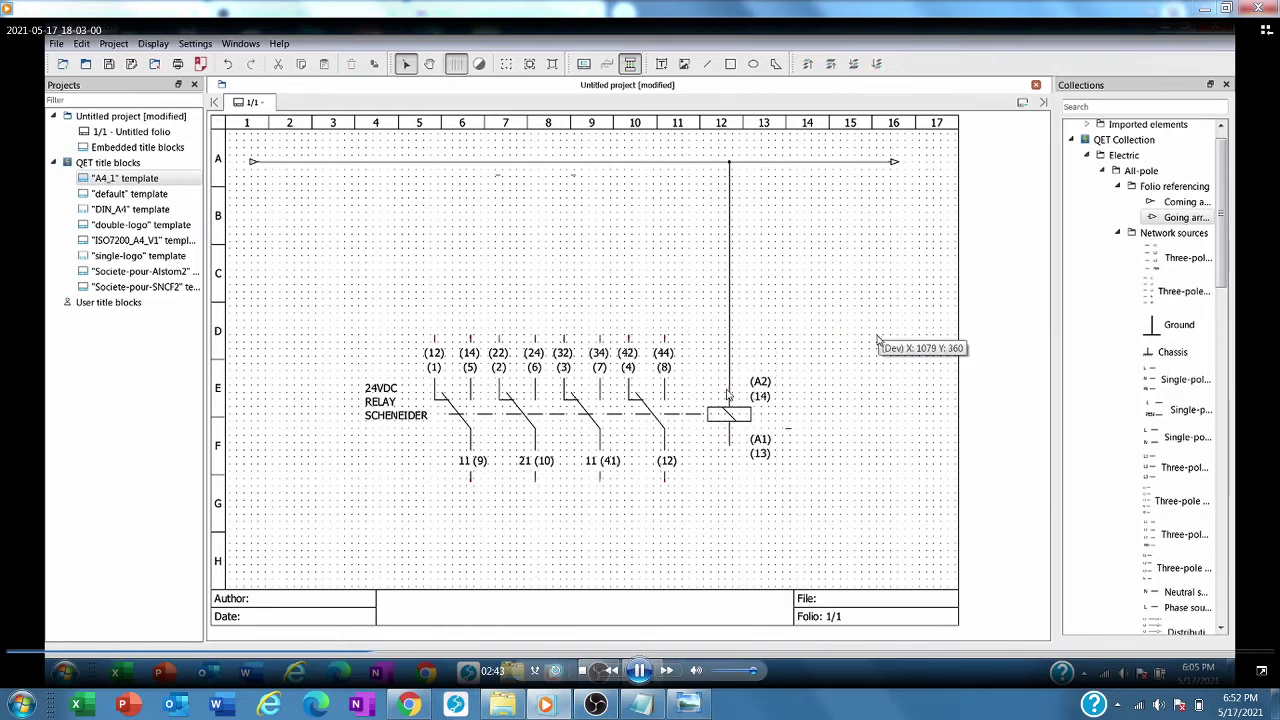
Seek back and forth through the element naming and text-field placement in the recording.
click(106, 655)
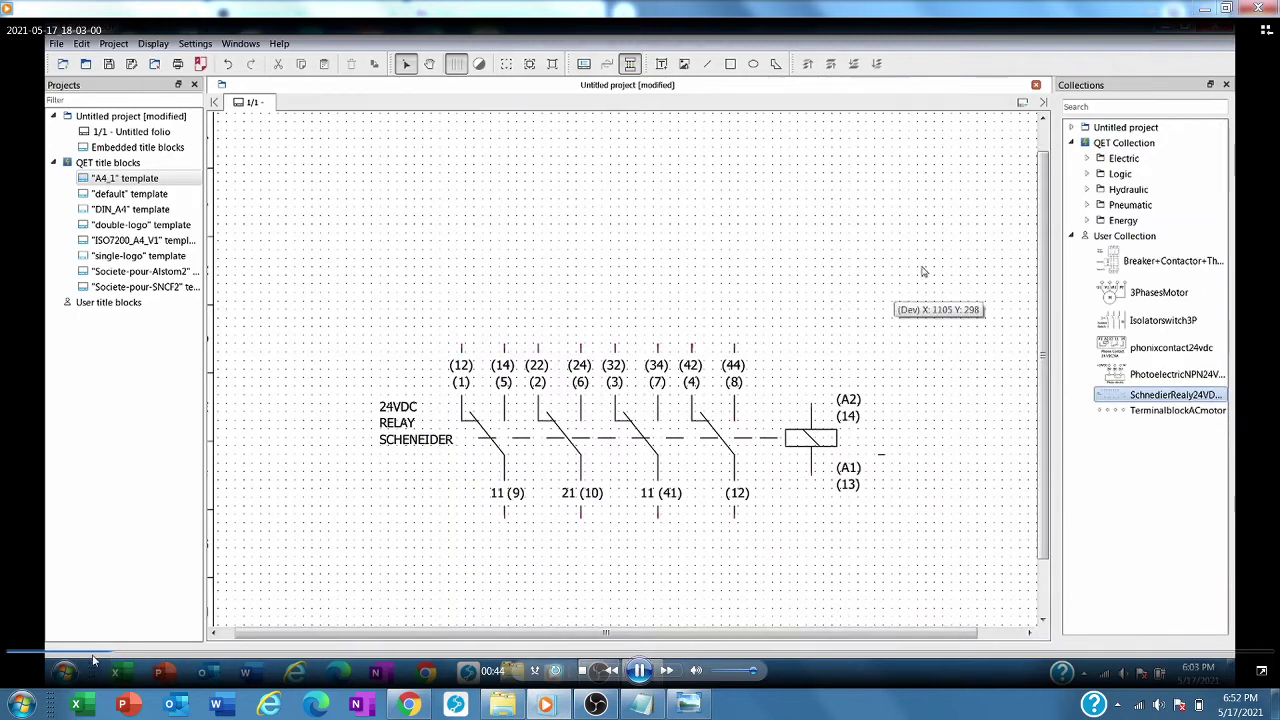
click(127, 652)
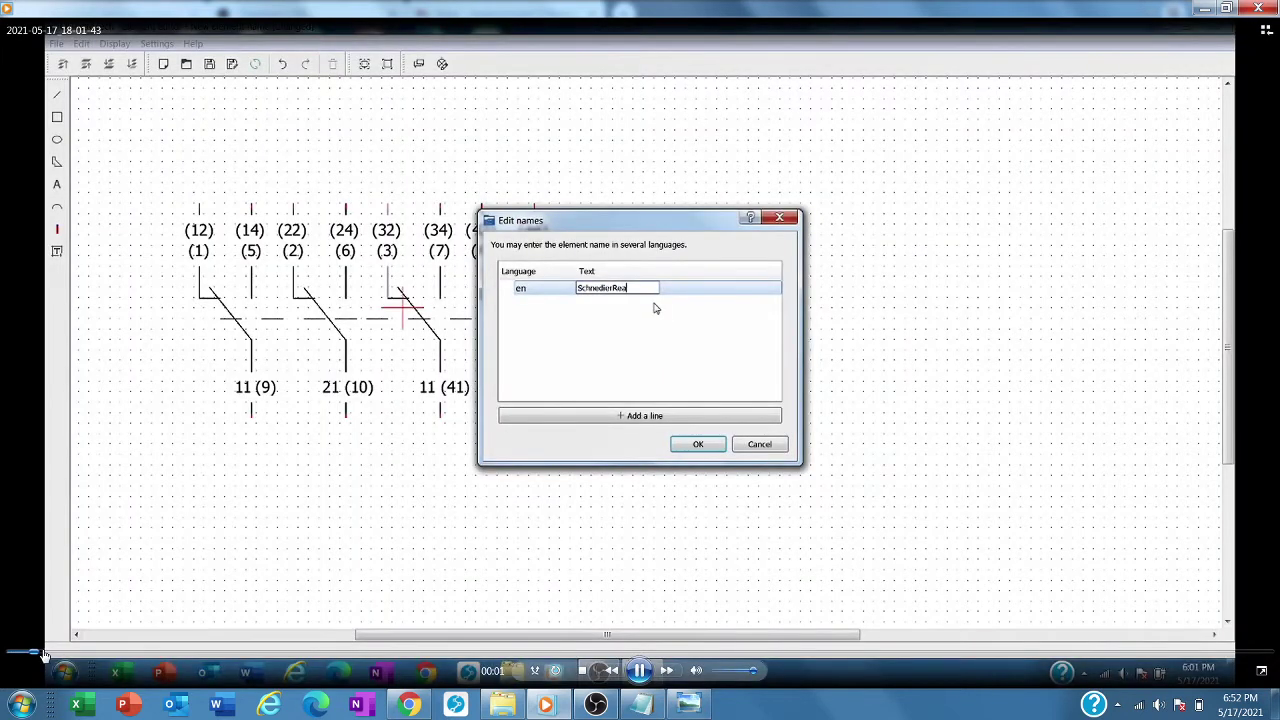
drag(43, 655, 467, 658)
drag(694, 657, 907, 657)
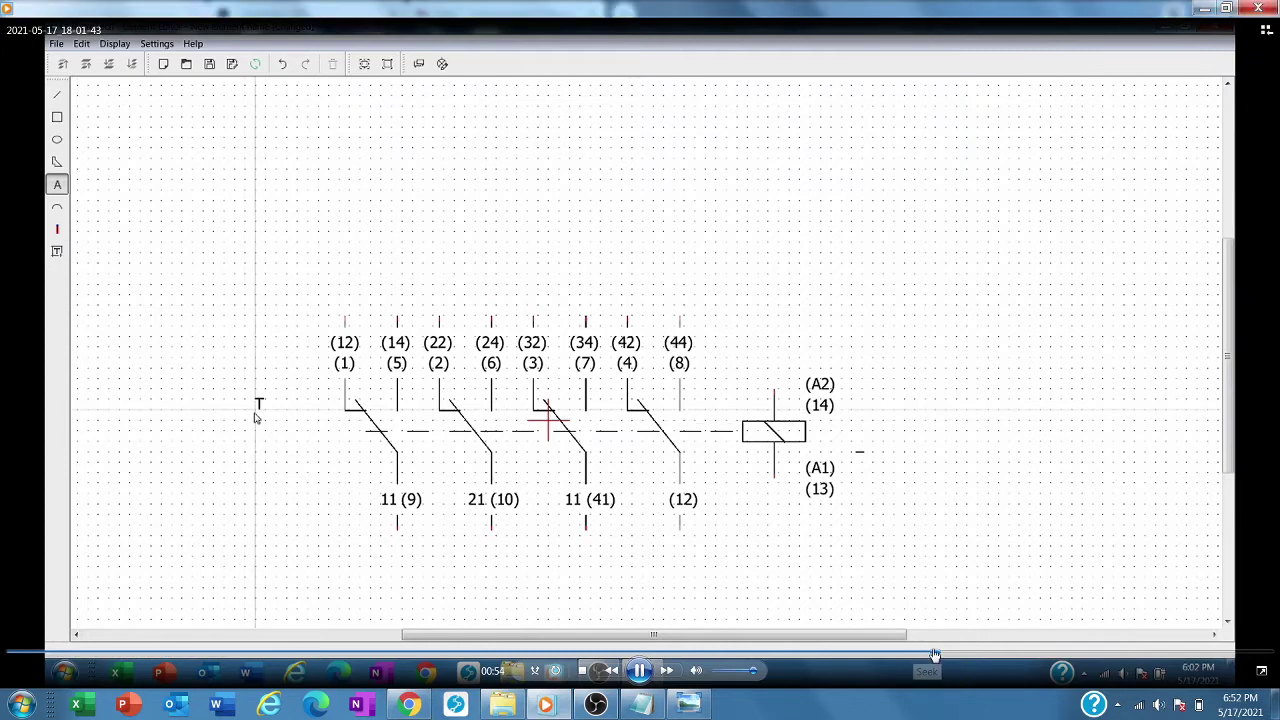
drag(957, 657, 993, 664)
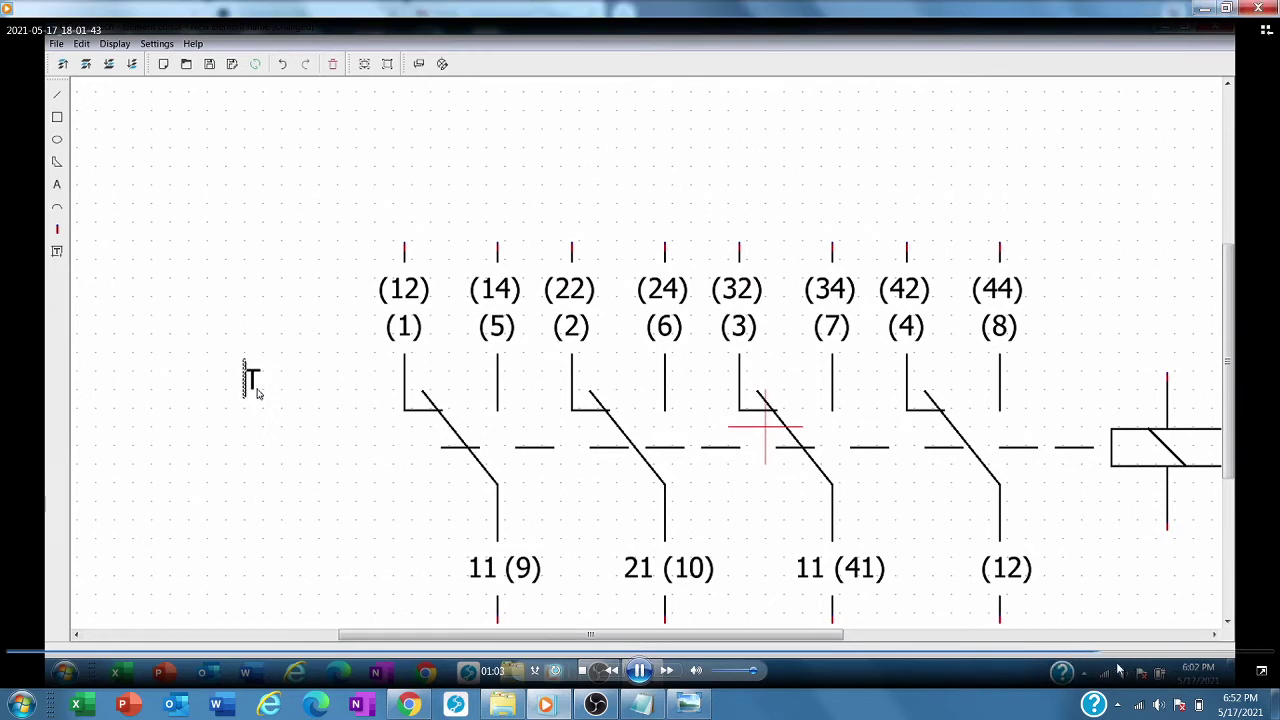
drag(1104, 657, 985, 659)
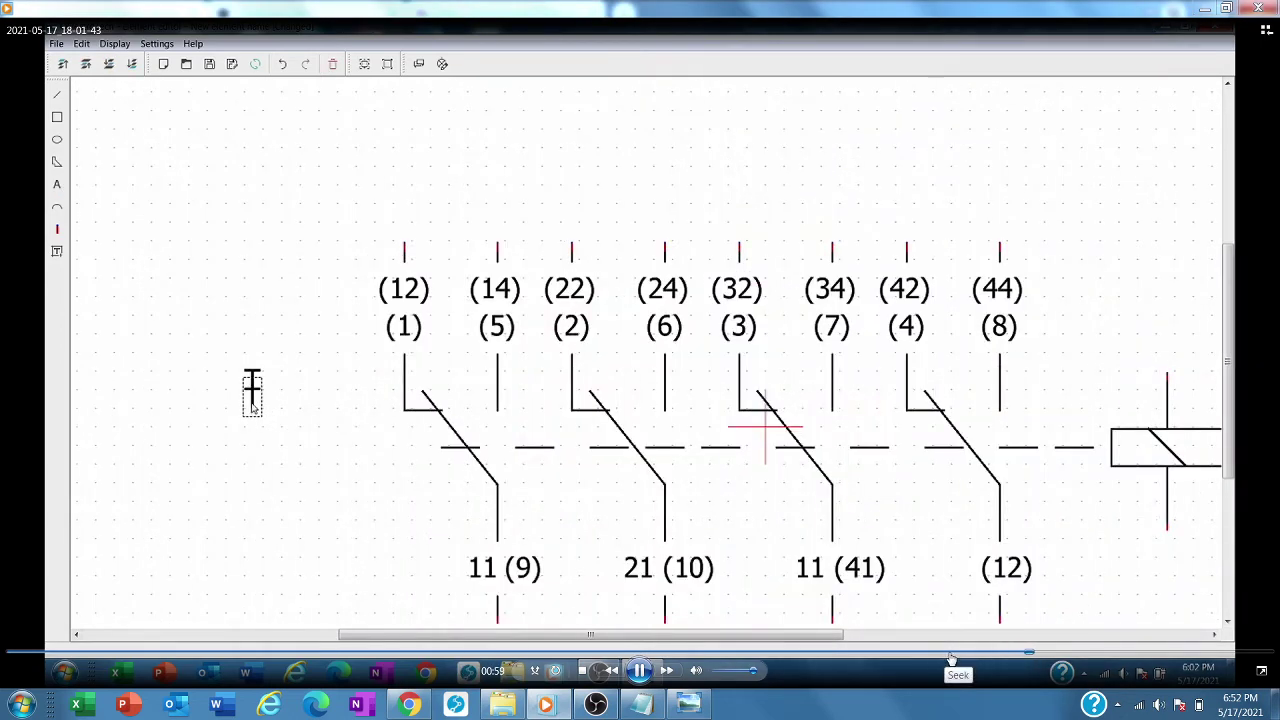
drag(1043, 660, 775, 662)
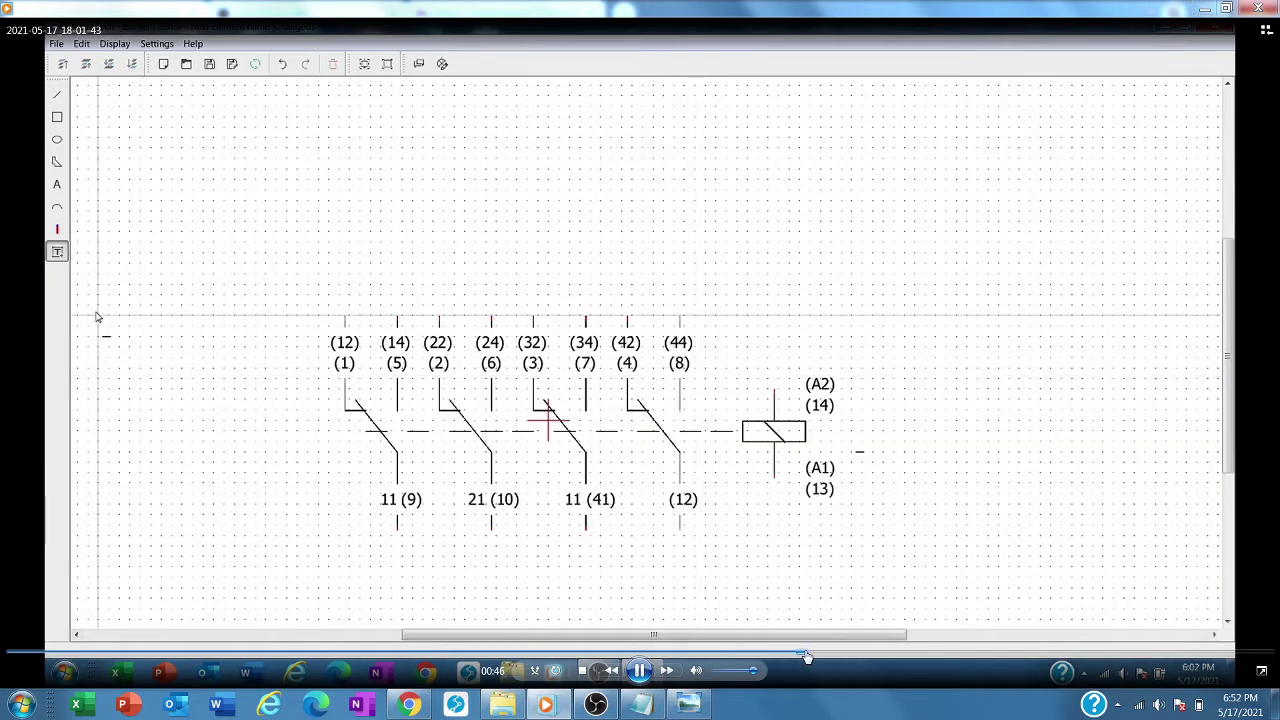
Rewind to the start of the SchnedierRealy24VDC naming step, then return to My Videos.
click(675, 652)
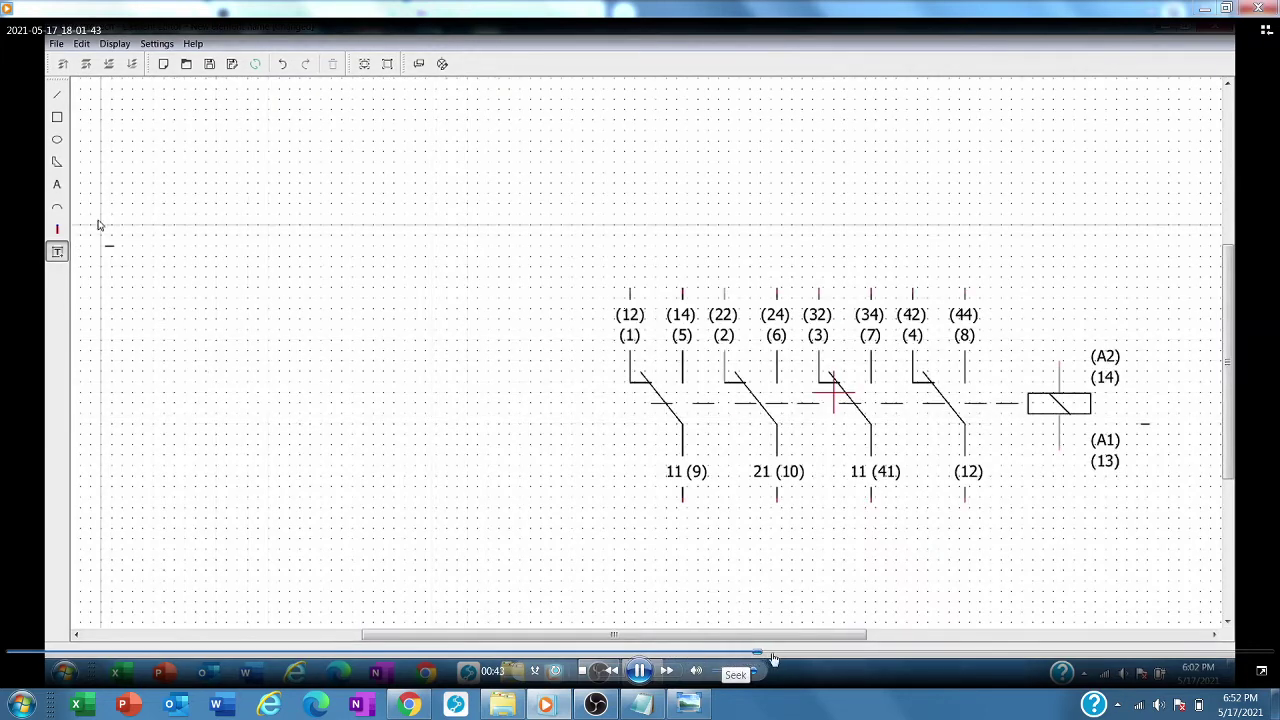
click(441, 652)
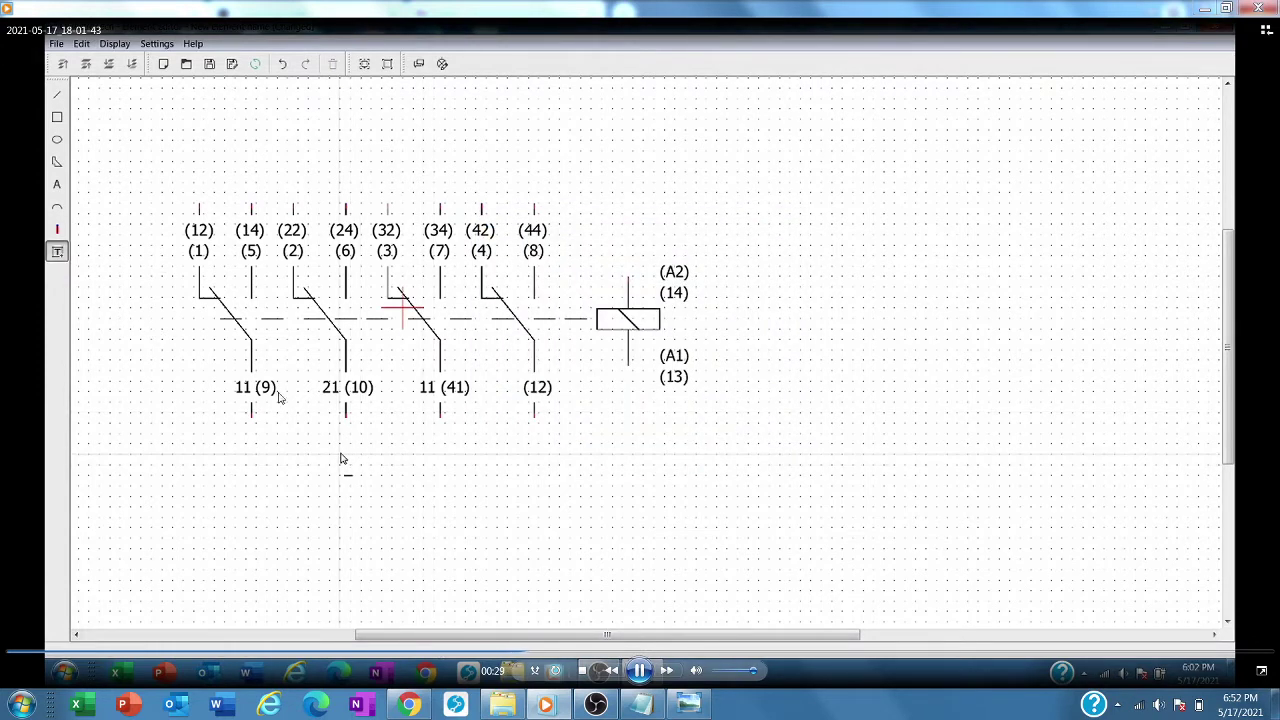
click(205, 652)
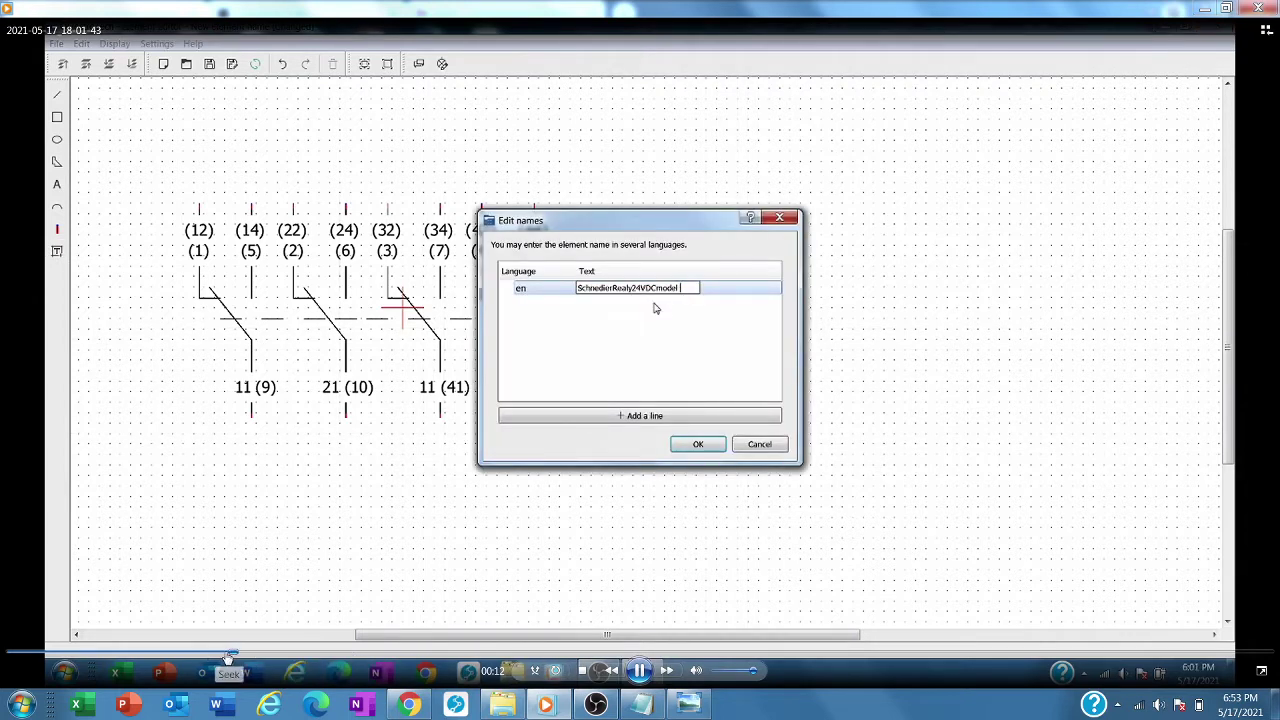
click(82, 652)
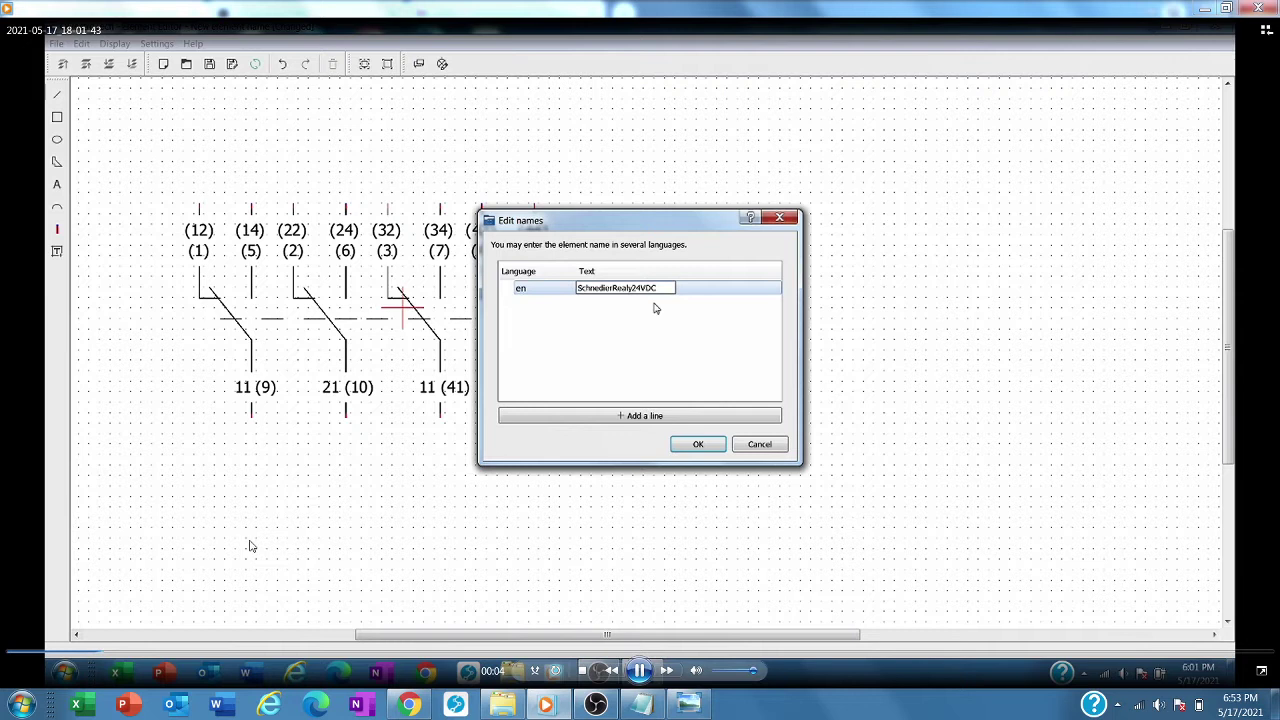
click(36, 652)
key(alt+Tab)
Play recording 2021-05-17_17-46-37 and skim through the contact, coil, A1/A2 and 11/21 terminal-label steps.
click(380, 262)
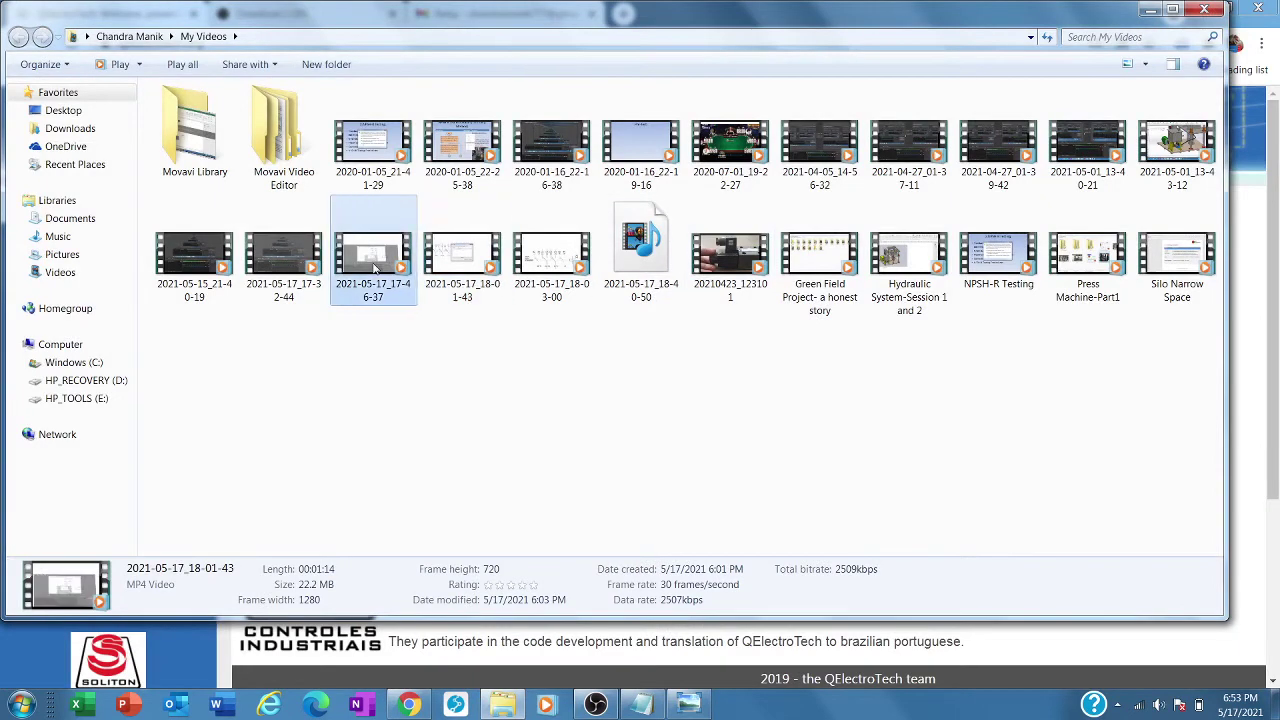
double_click(387, 280)
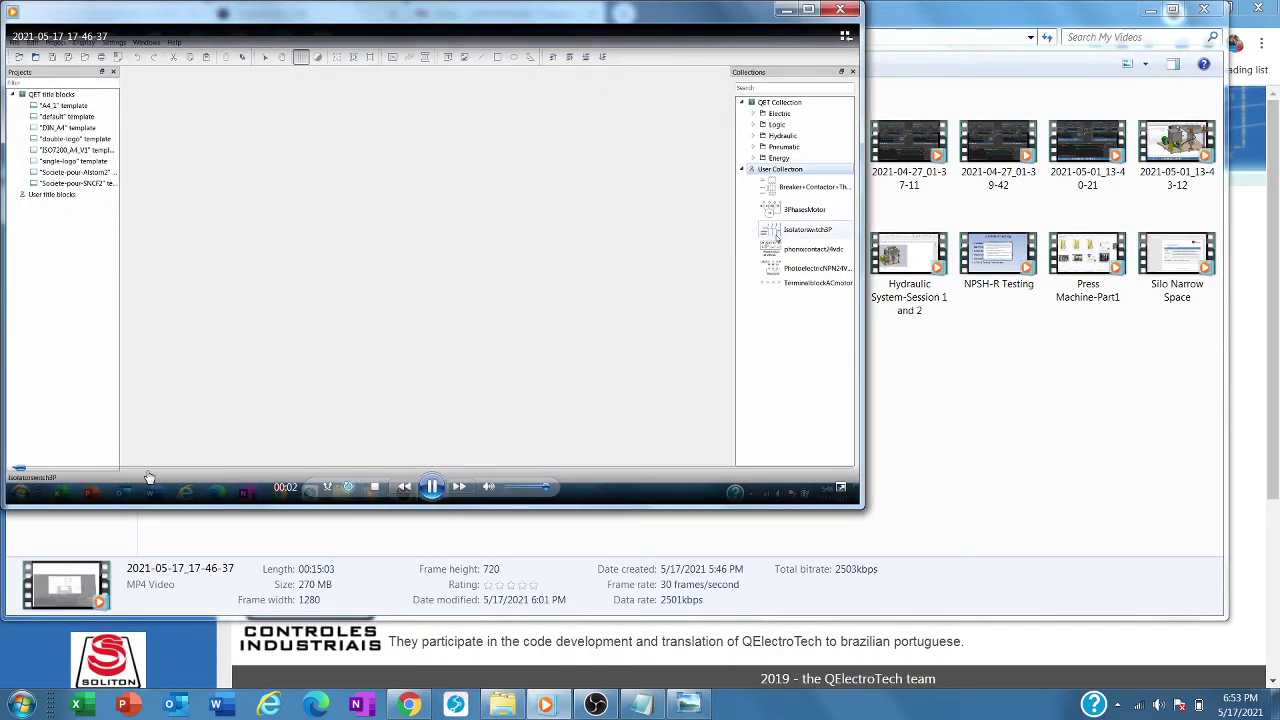
click(148, 467)
click(242, 468)
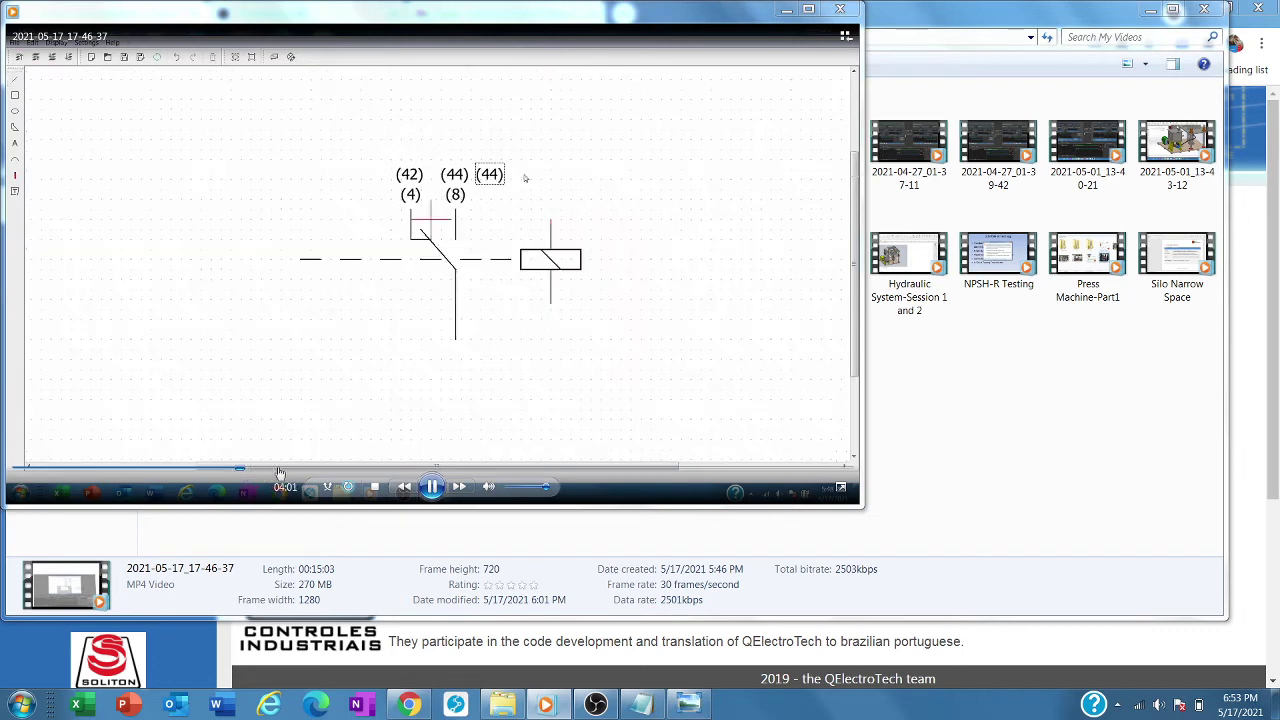
click(318, 467)
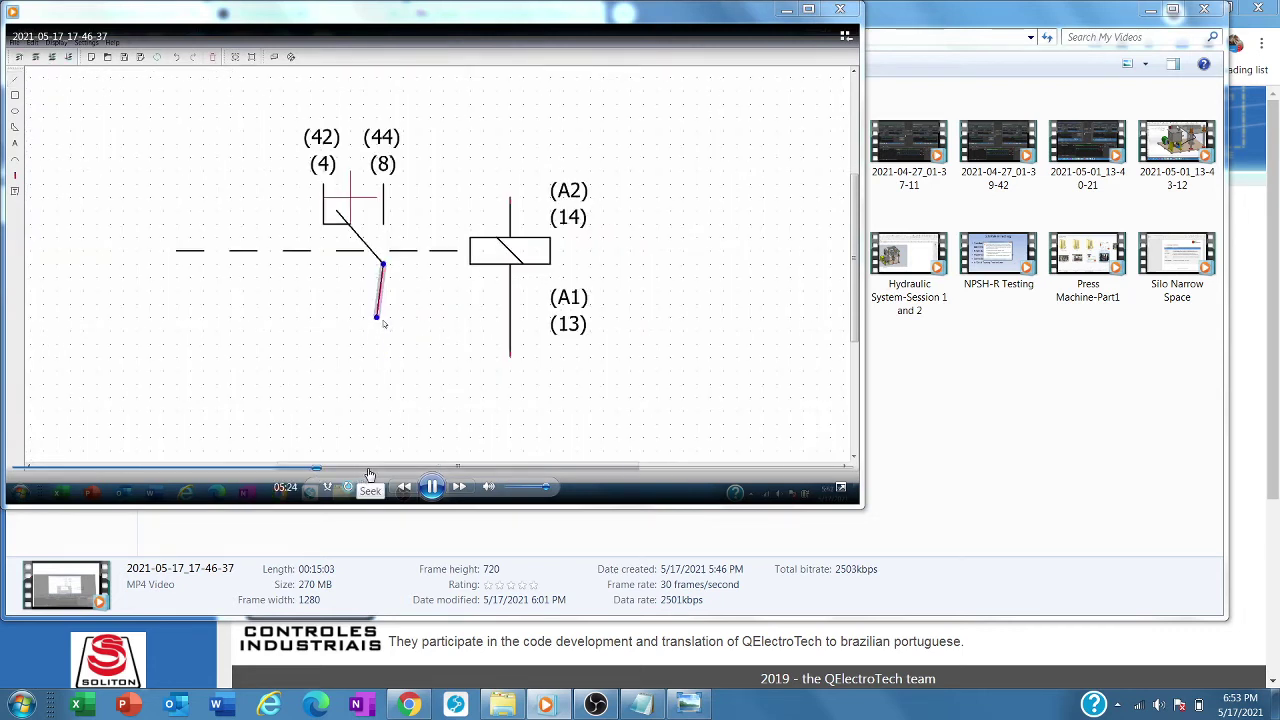
click(397, 467)
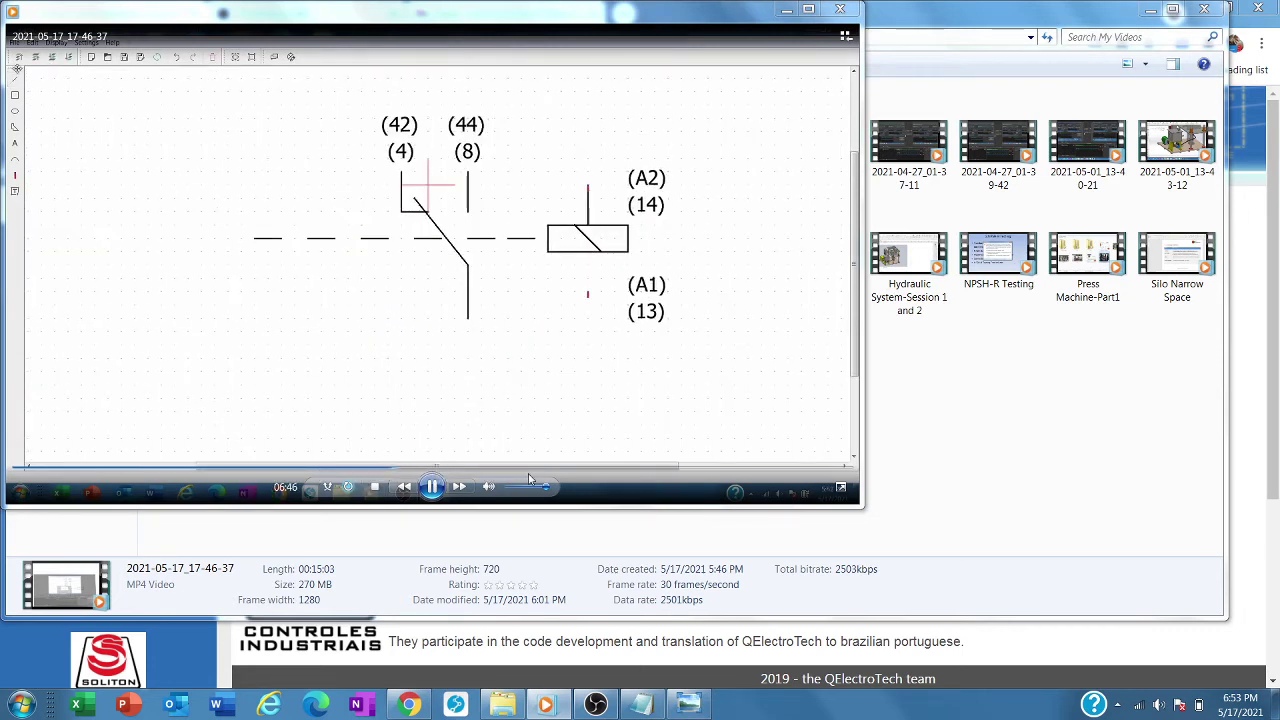
click(613, 468)
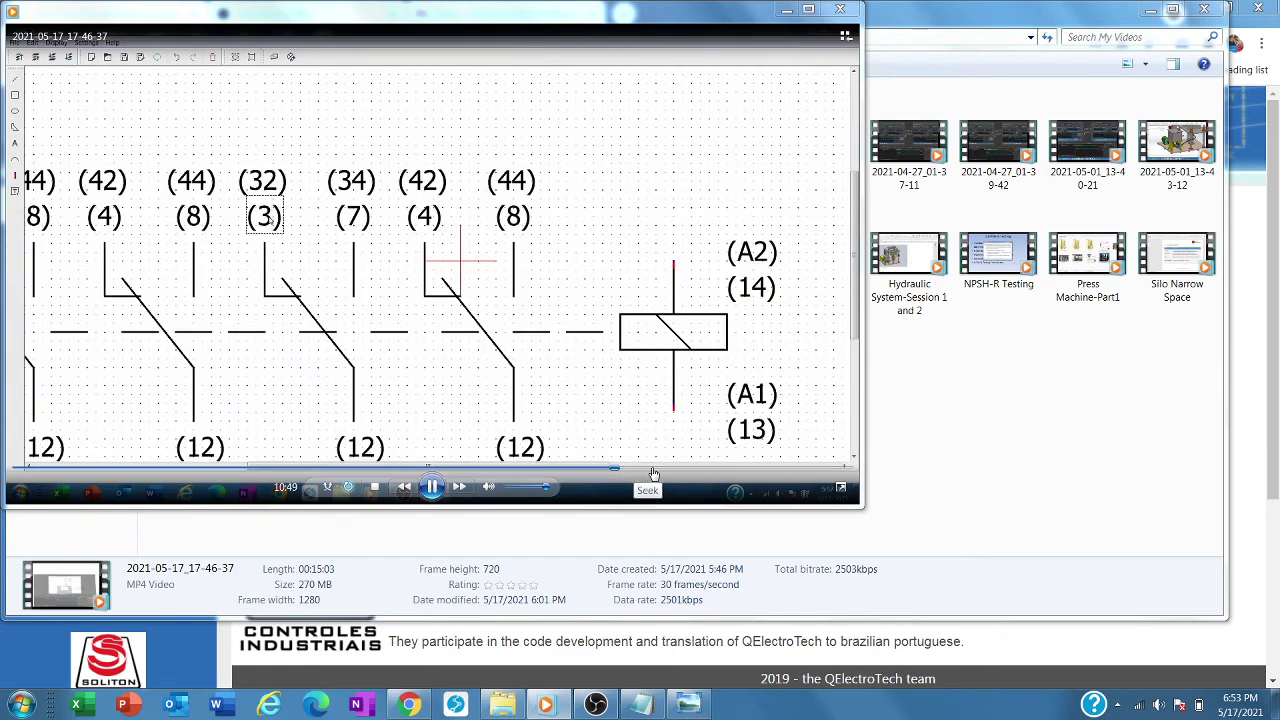
click(652, 468)
click(695, 468)
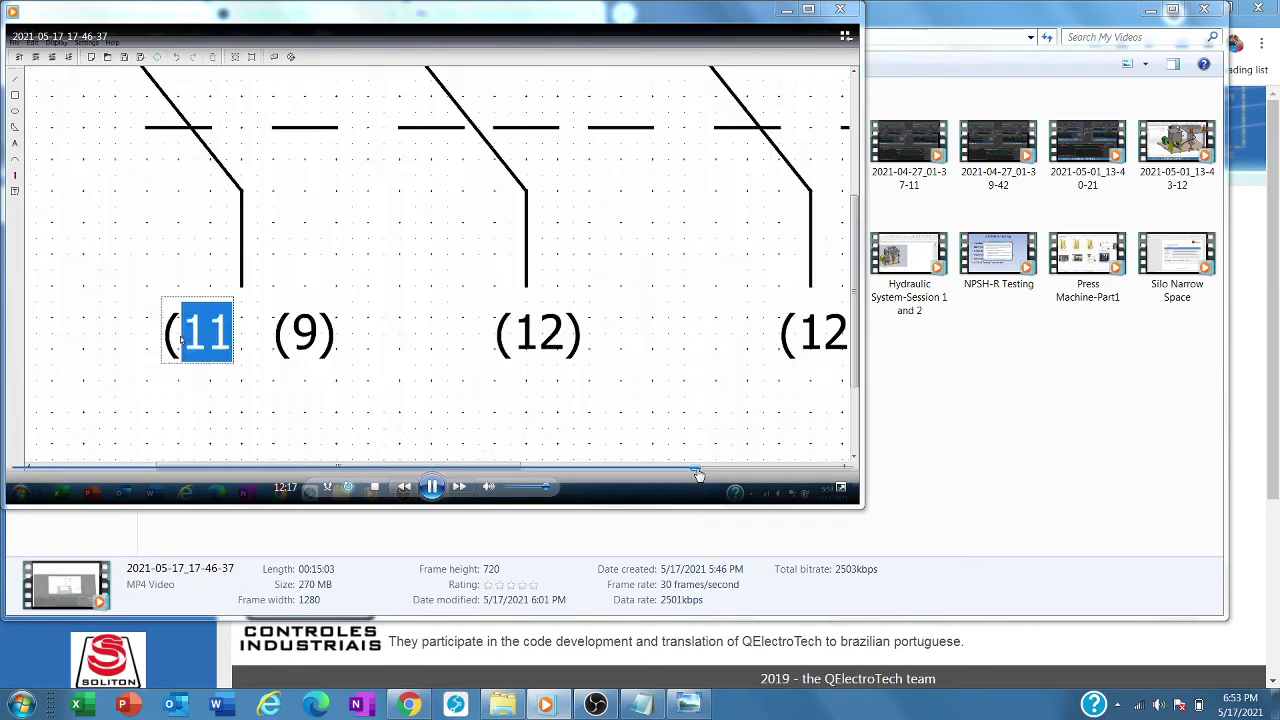
click(733, 468)
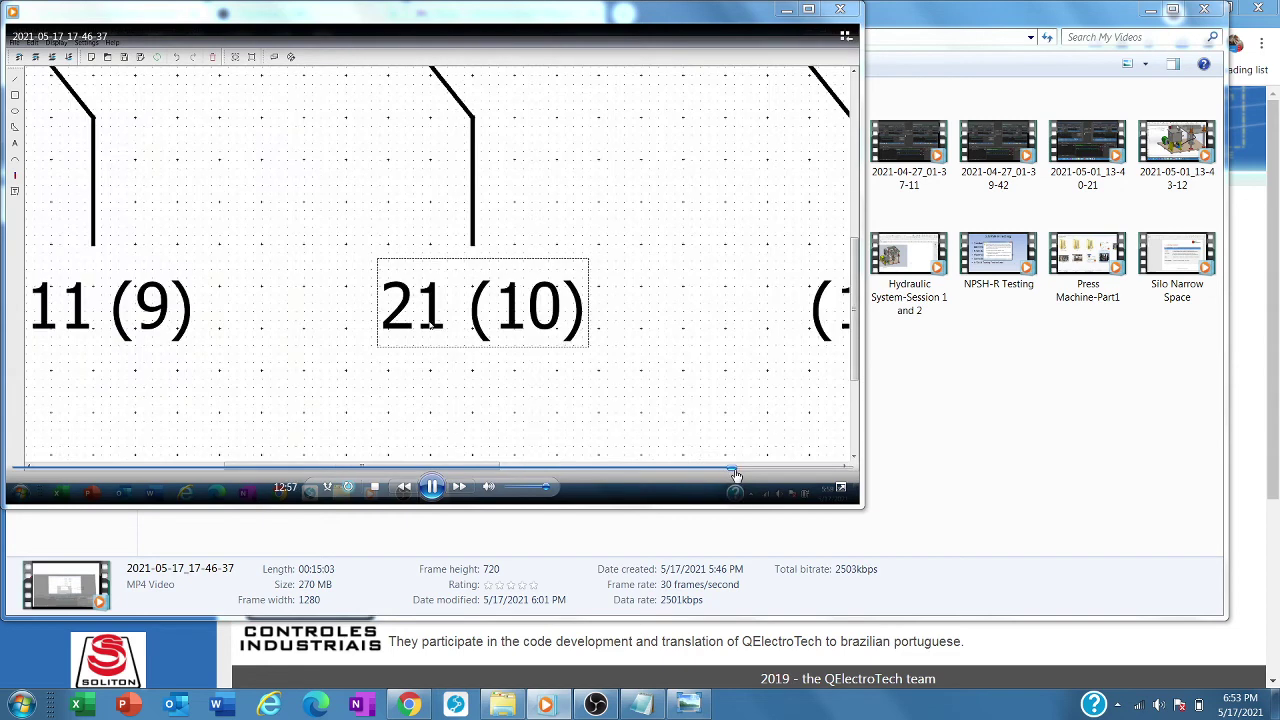
Skip to the relay element with terminal leads drawn and enlarge the player to full screen.
click(763, 468)
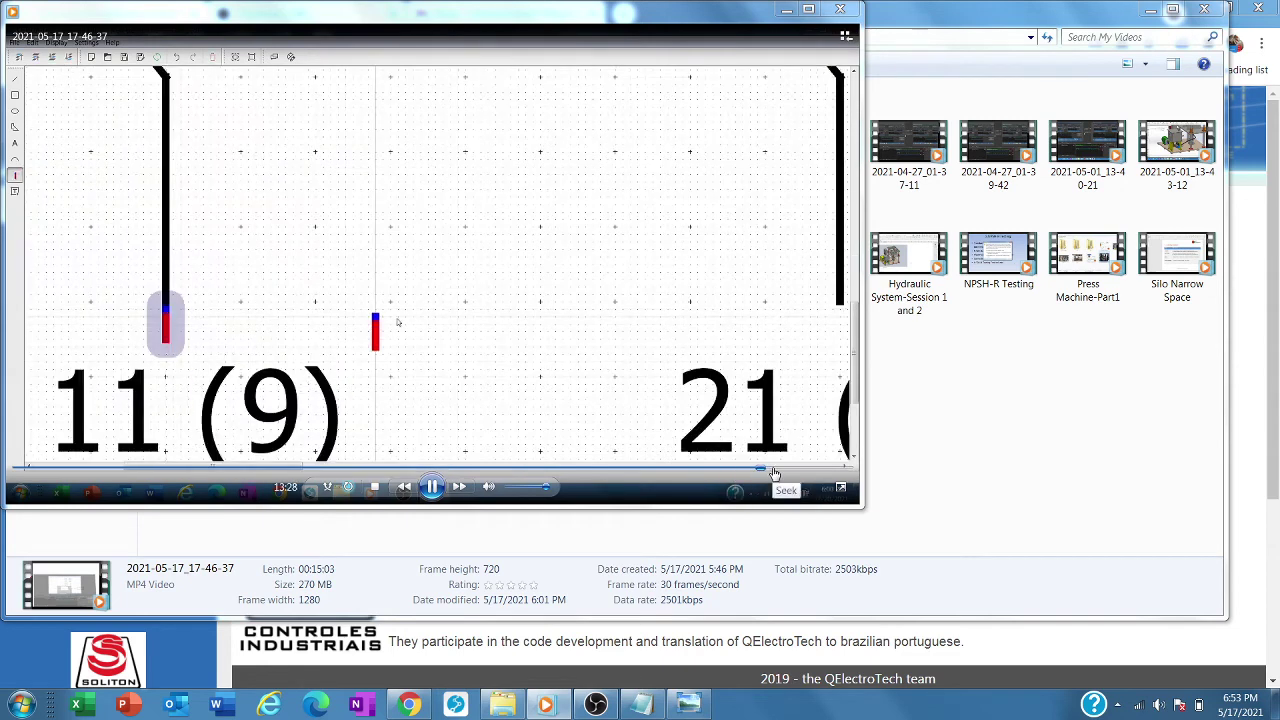
click(808, 9)
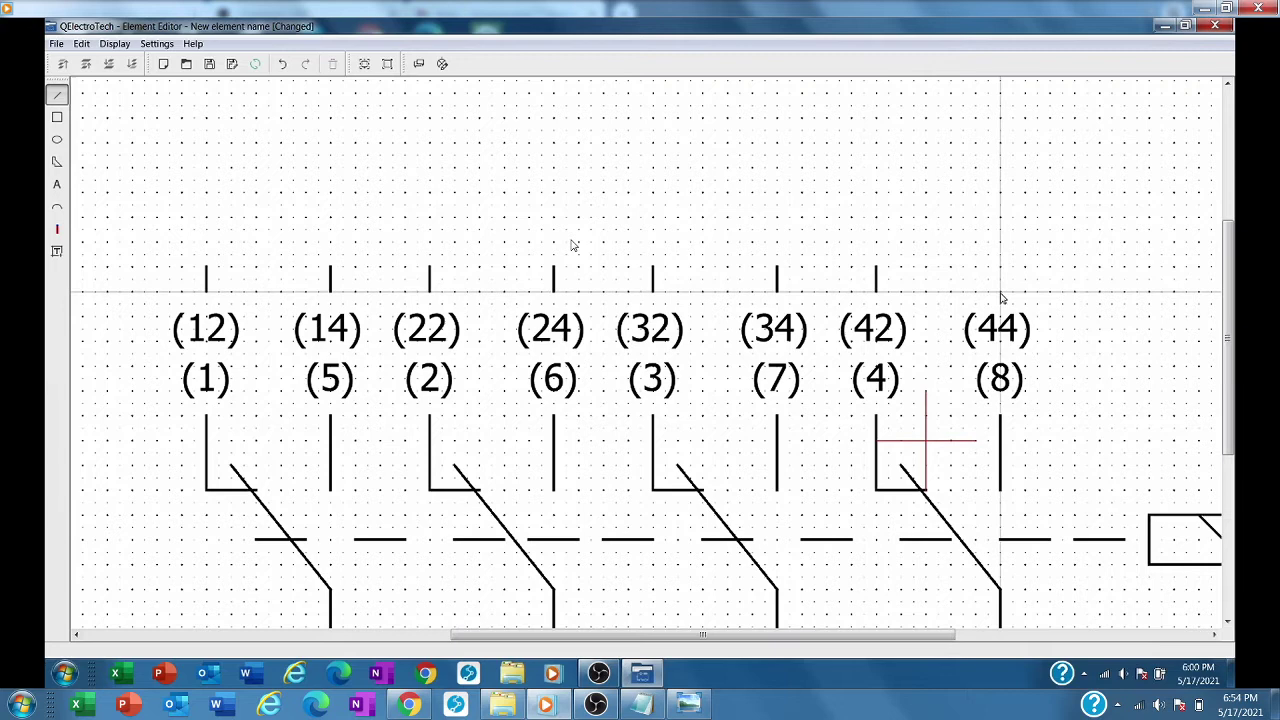
Draw a terminal line above the (44) label and zoom out to the whole relay.
drag(1000, 292, 1000, 266)
scroll(692, 210, down, 4)
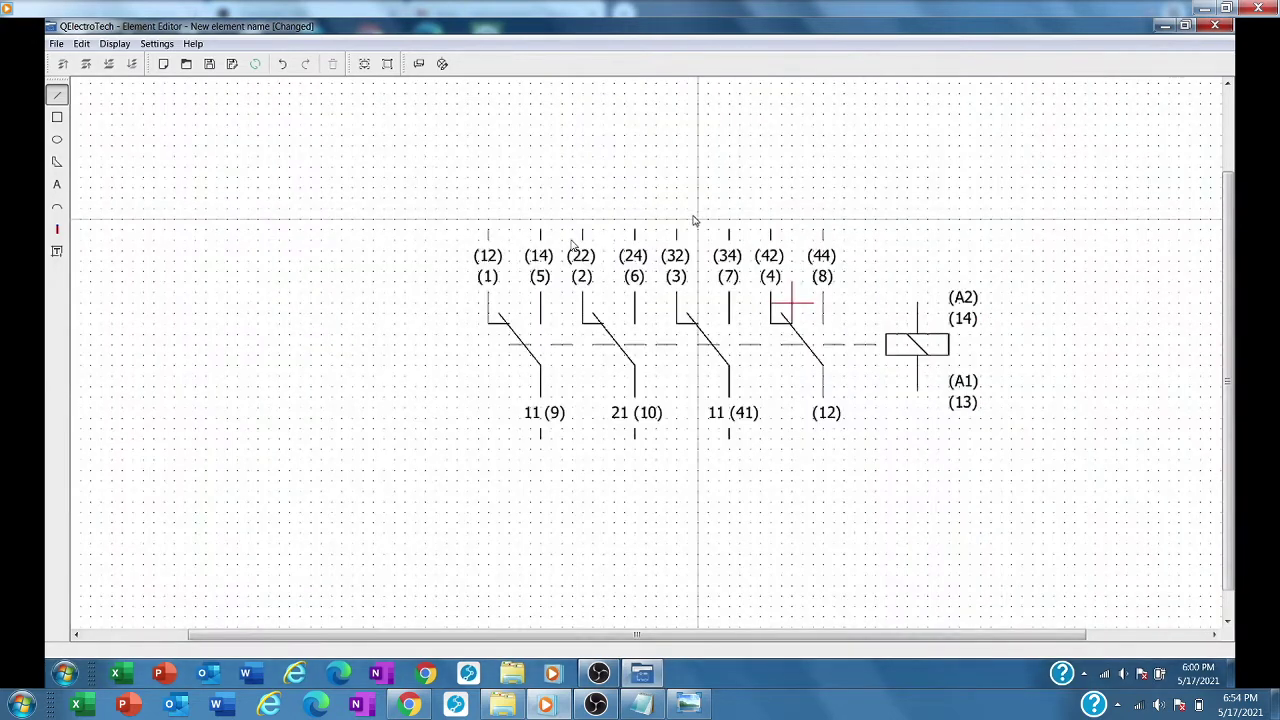
key(Escape)
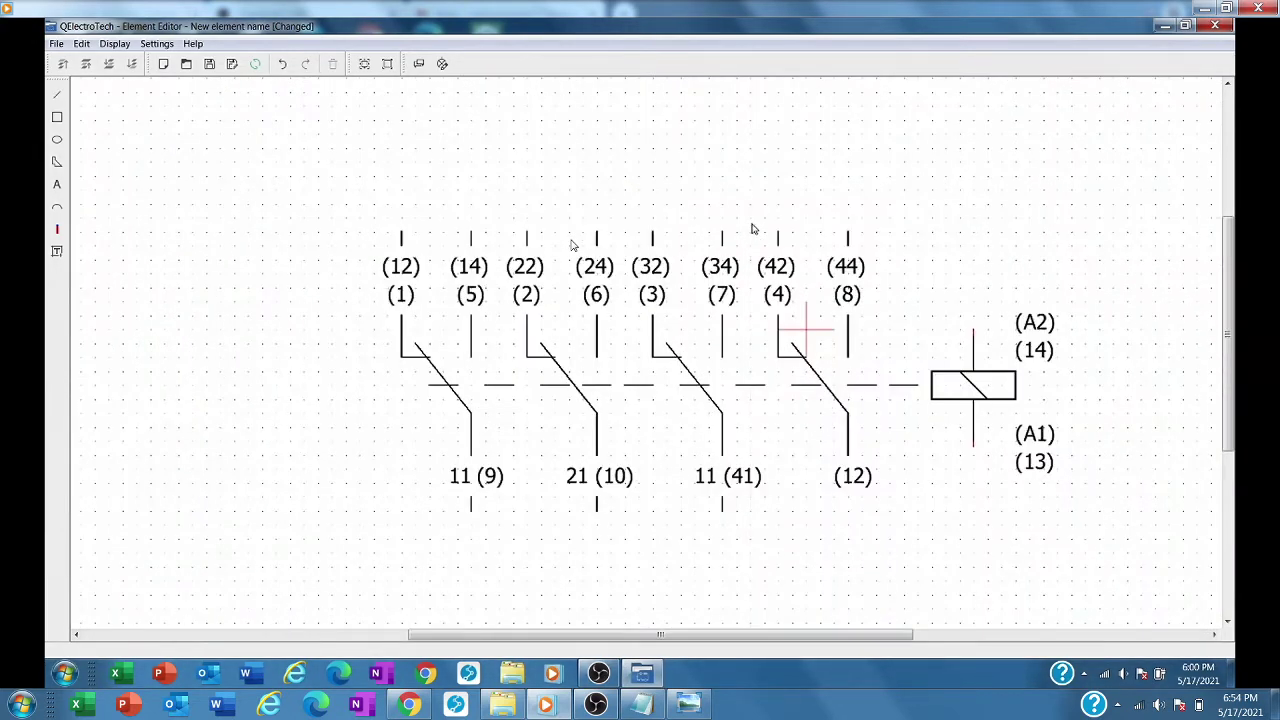
Place connection terminals atop the (12), (14), (22), (24), (32) and (34) contact lines.
click(57, 229)
scroll(457, 234, up, 4)
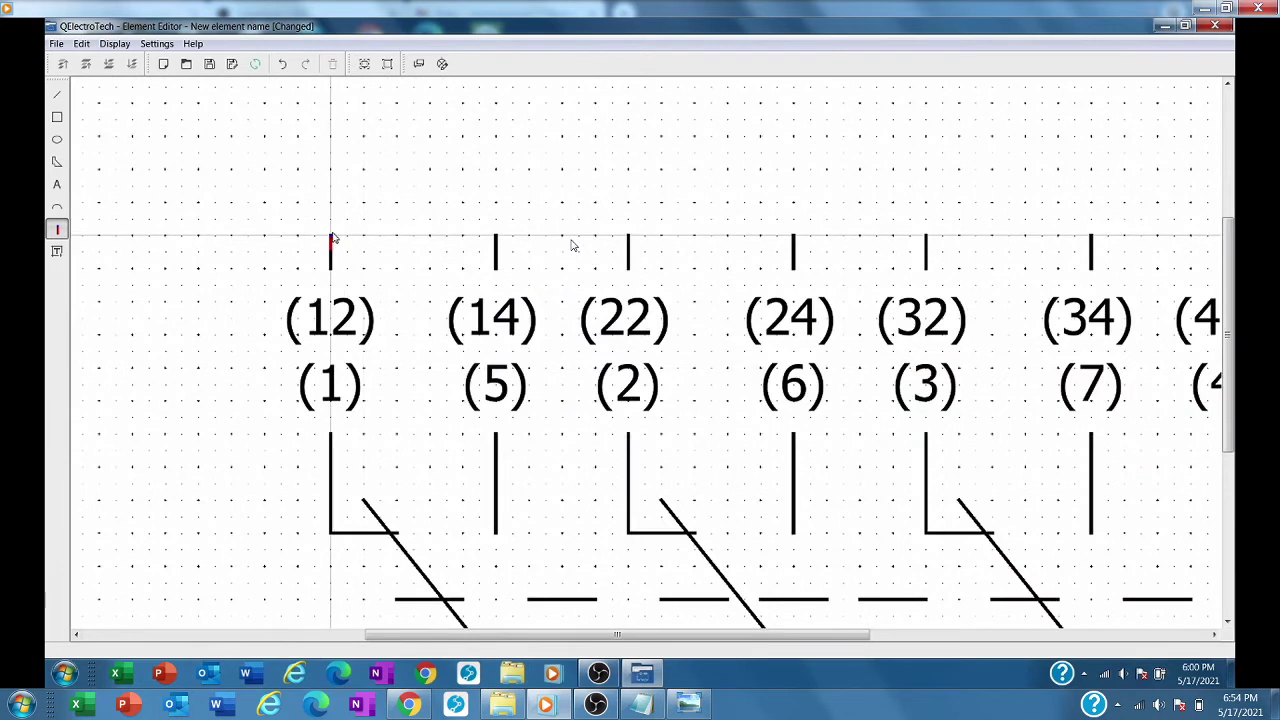
click(331, 238)
click(495, 240)
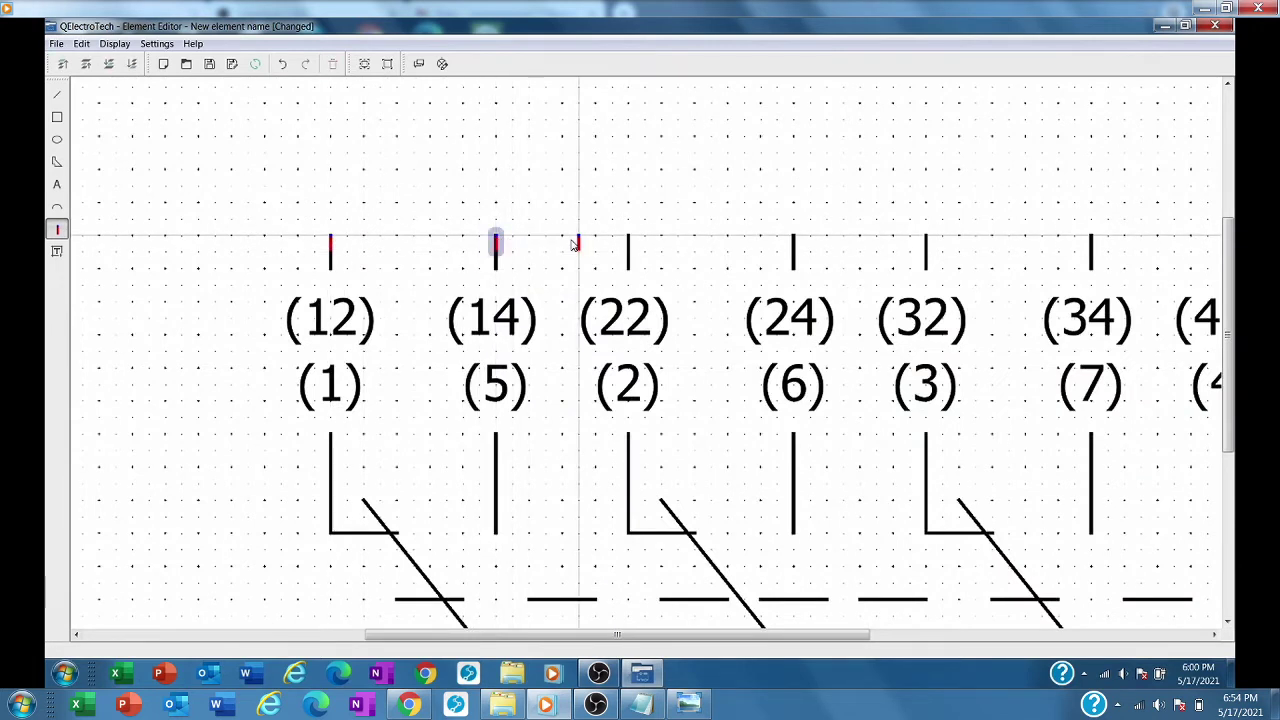
click(629, 242)
click(793, 242)
click(926, 242)
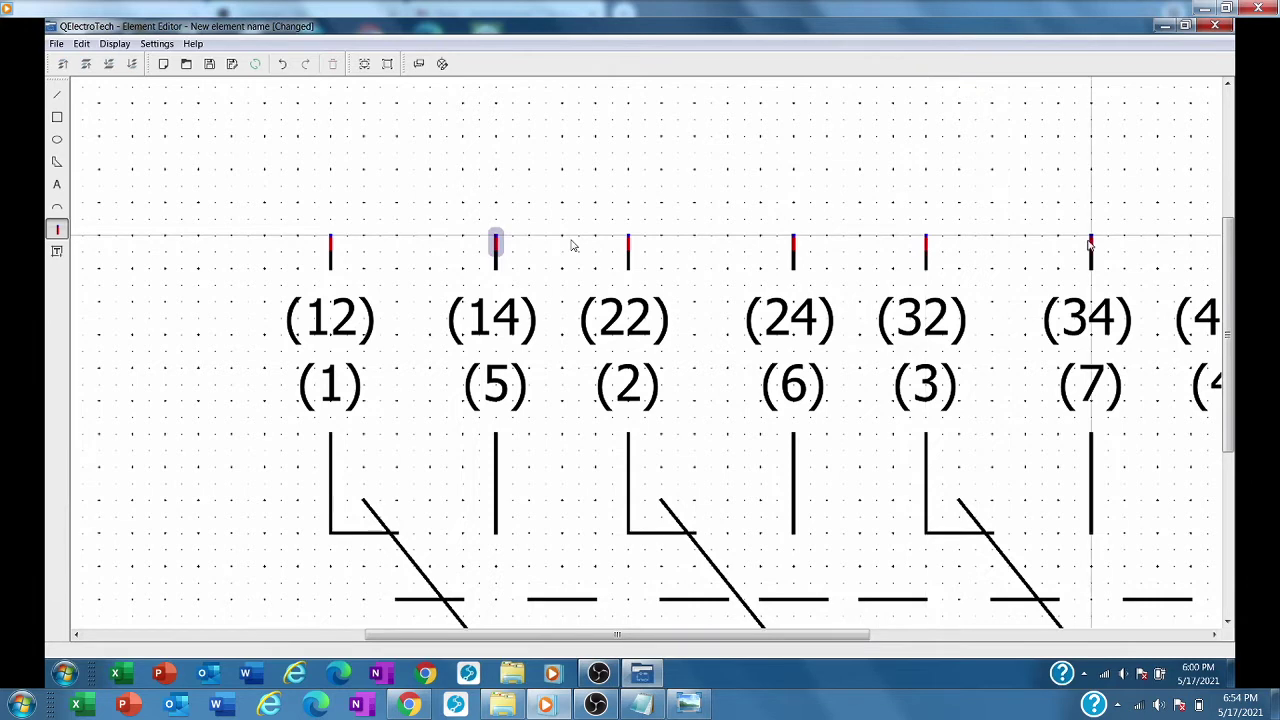
click(1091, 242)
scroll(1023, 243, down, 3)
scroll(920, 232, up, 4)
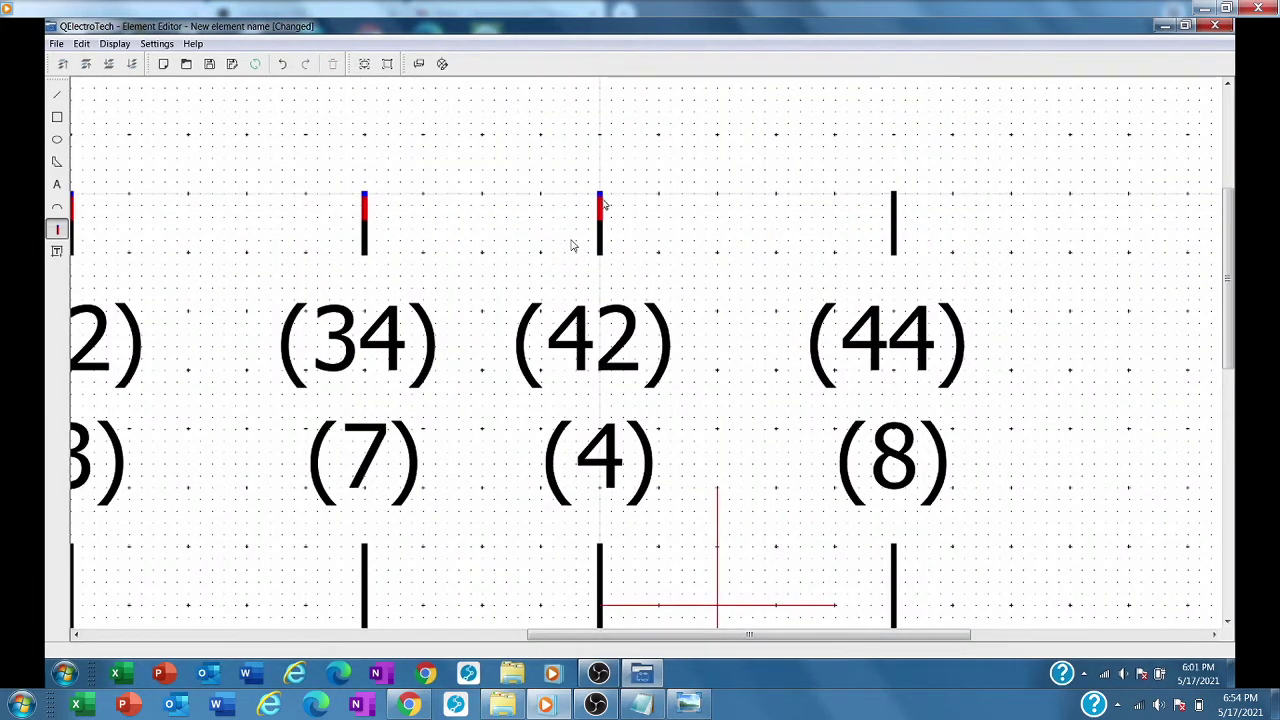
scroll(900, 200, down, 3)
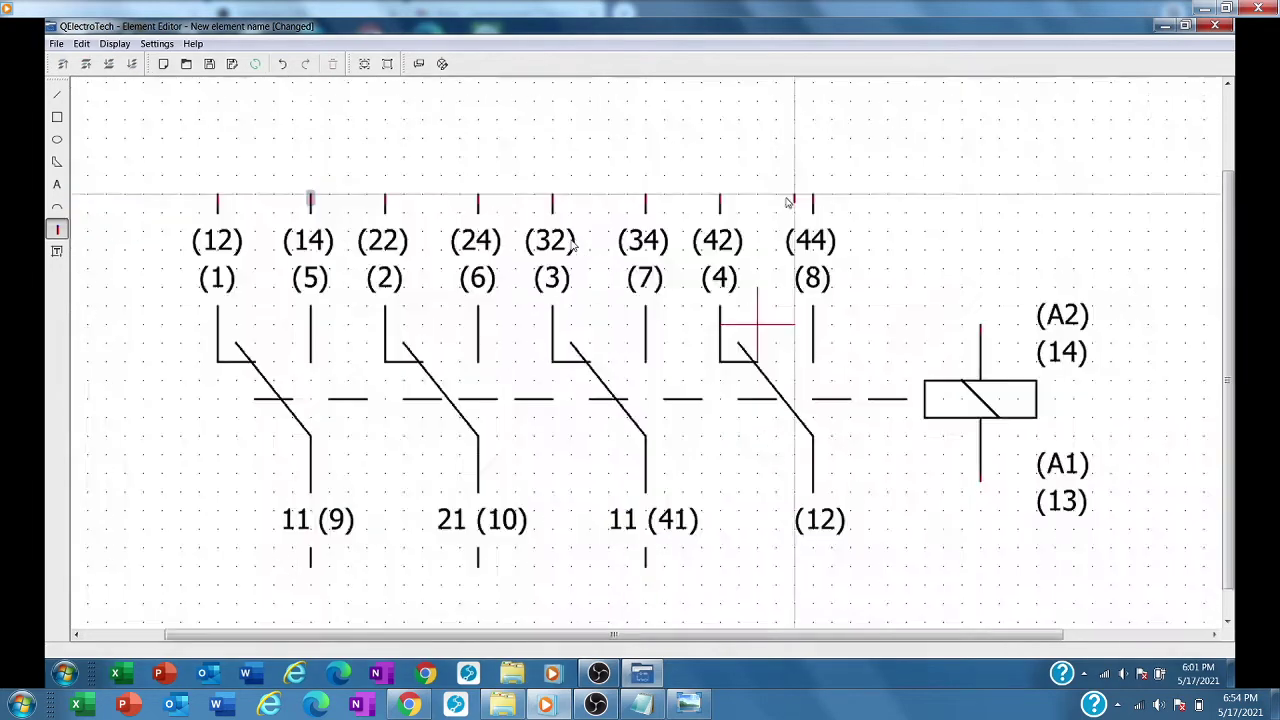
scroll(600, 340, up, 5)
Add connection terminals beneath the 11 (9), 21 (10) and 11 (41) lines.
click(490, 389)
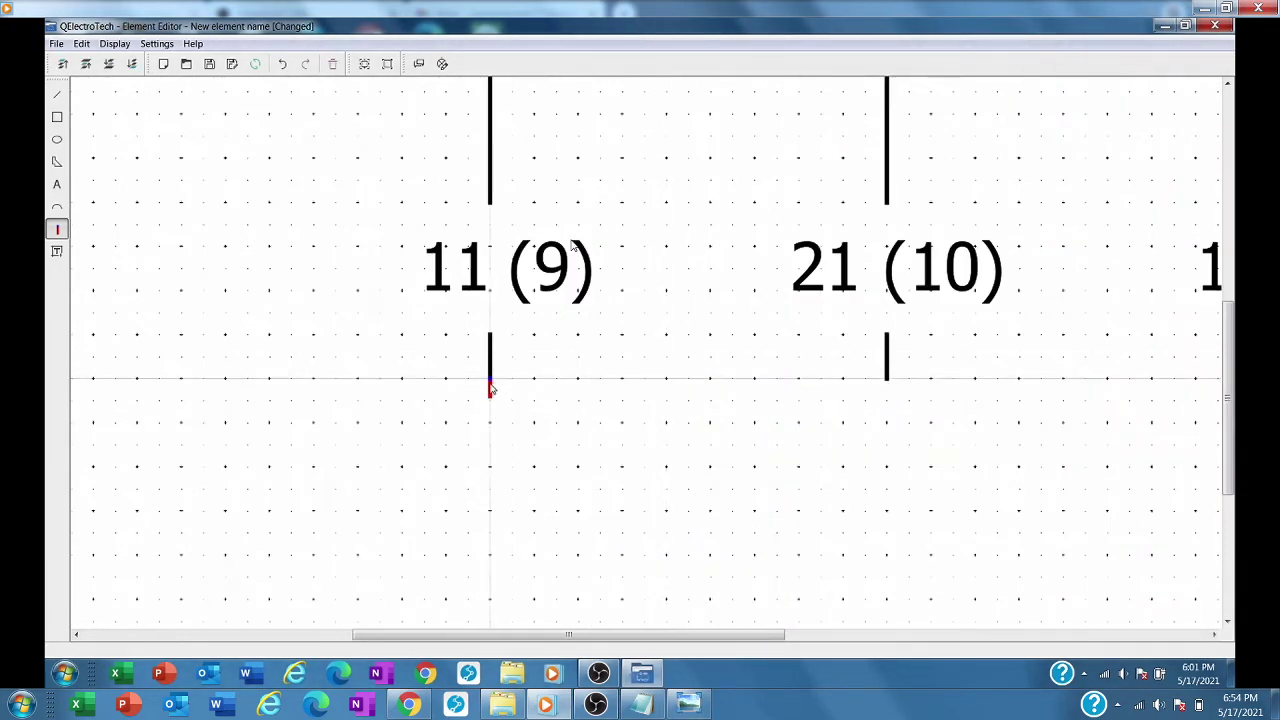
click(886, 389)
scroll(871, 134, down, 3)
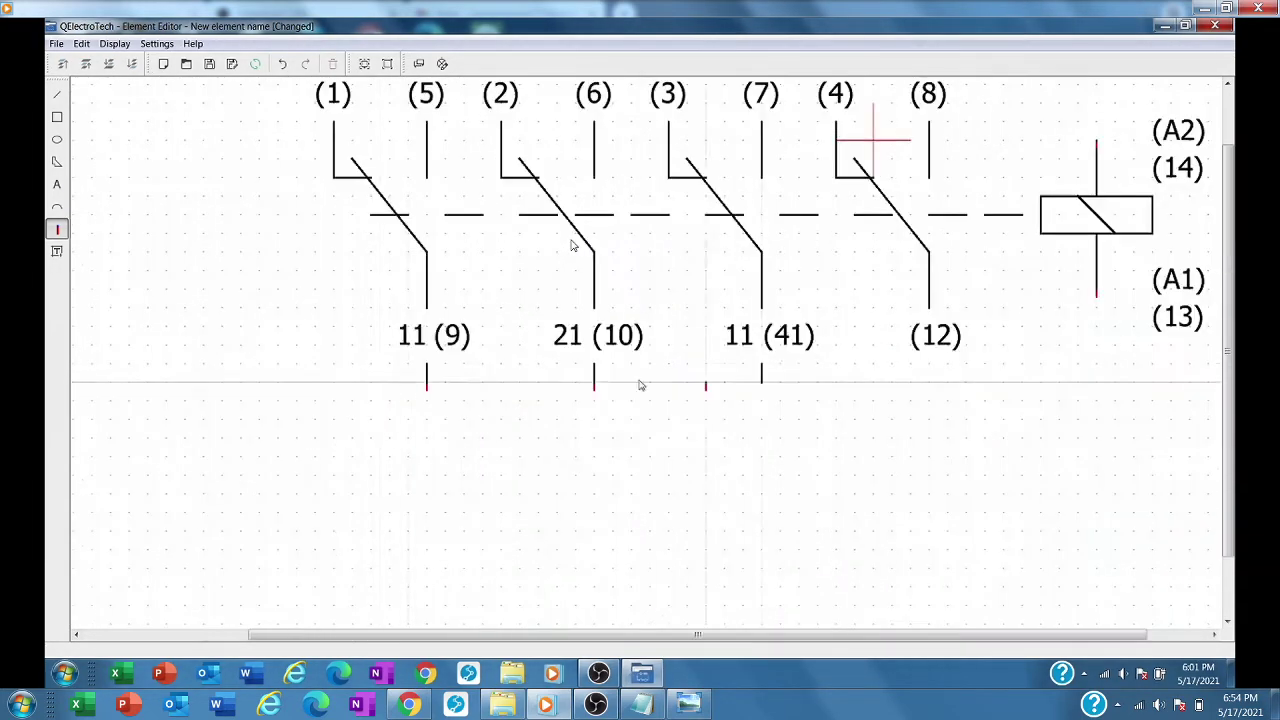
scroll(720, 385, up, 4)
click(757, 398)
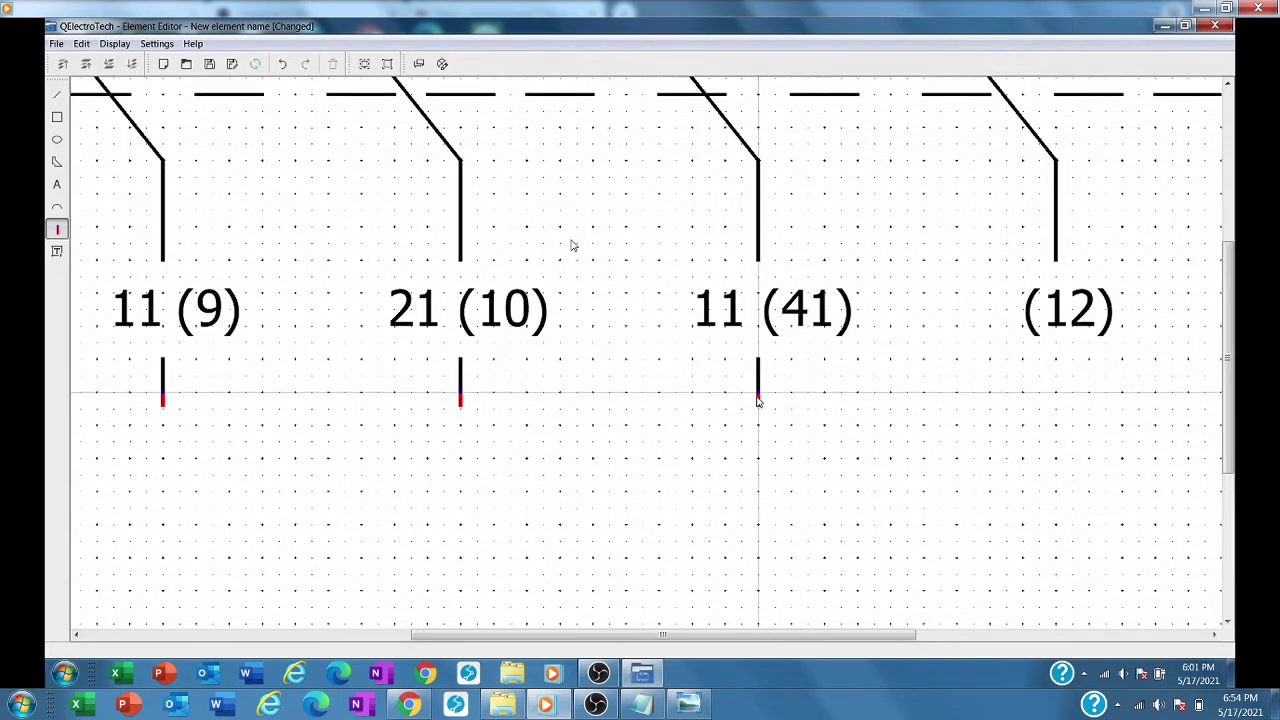
scroll(757, 398, down, 2)
scroll(871, 391, up, 4)
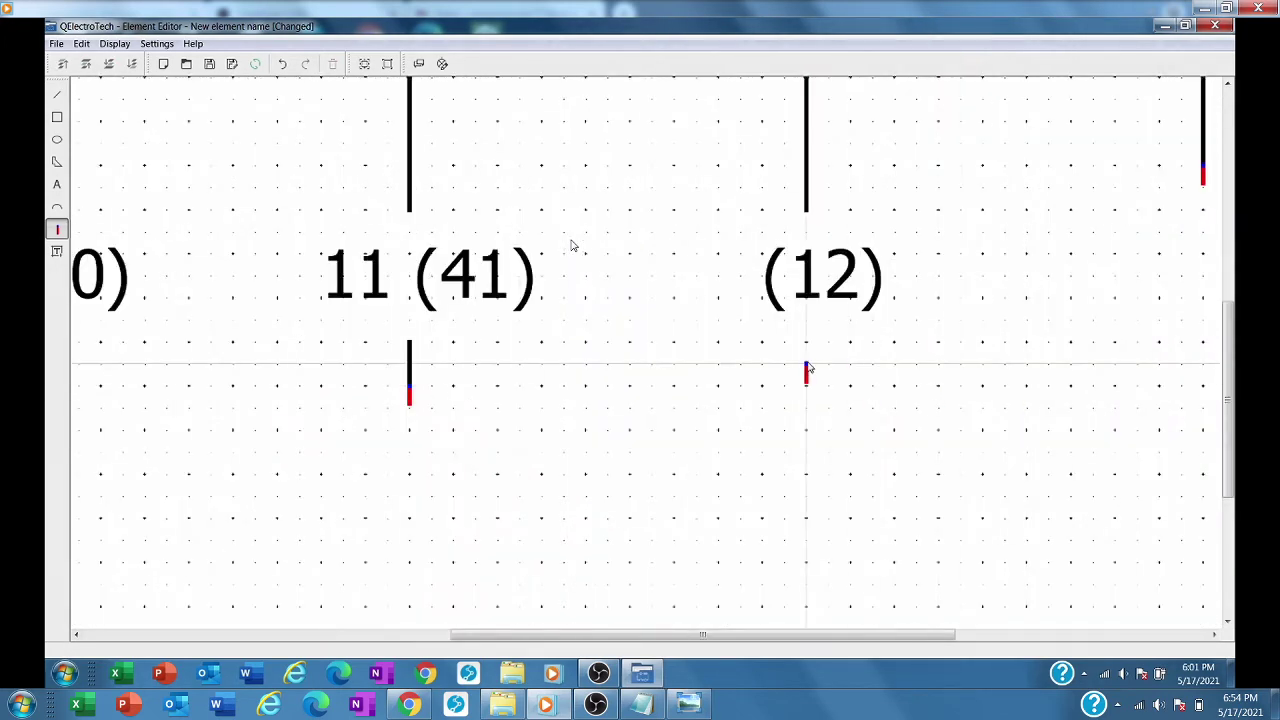
Stop placing terminals and draw a short straight line below the (12) label.
key(Escape)
click(57, 94)
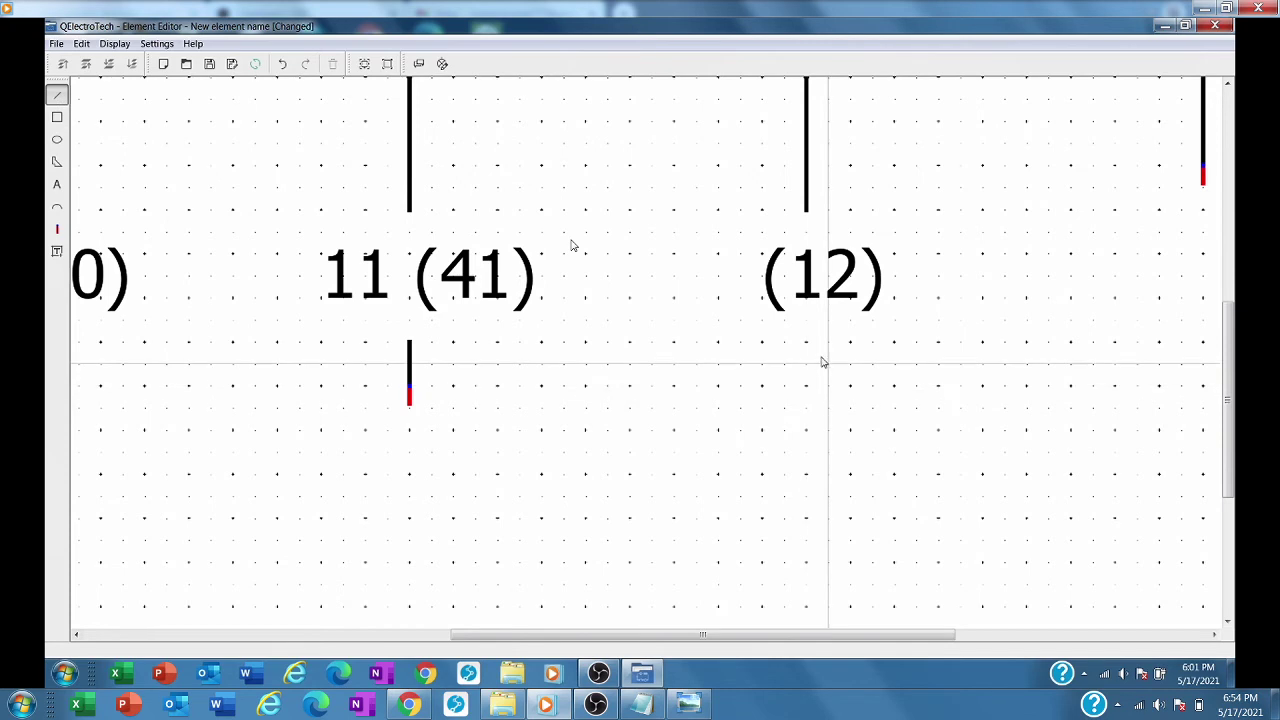
drag(807, 342, 807, 385)
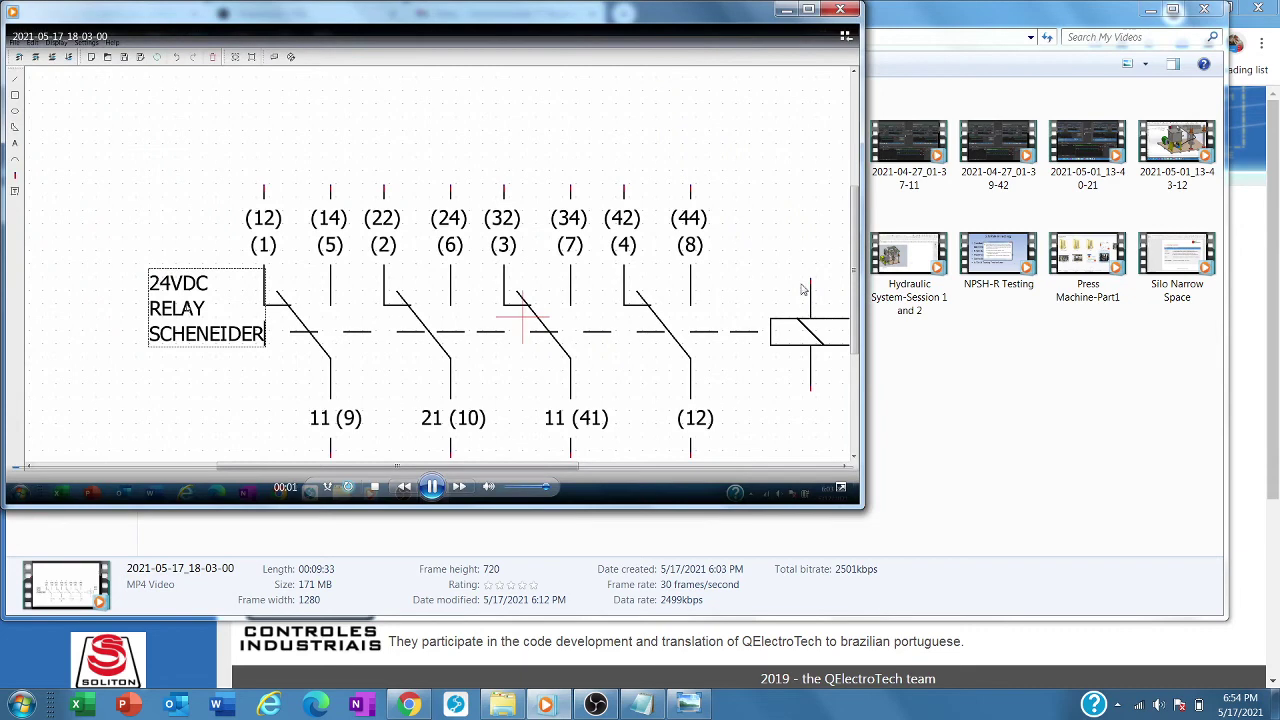
Maximize the video and jump ahead in the recording to 00:20.
click(807, 9)
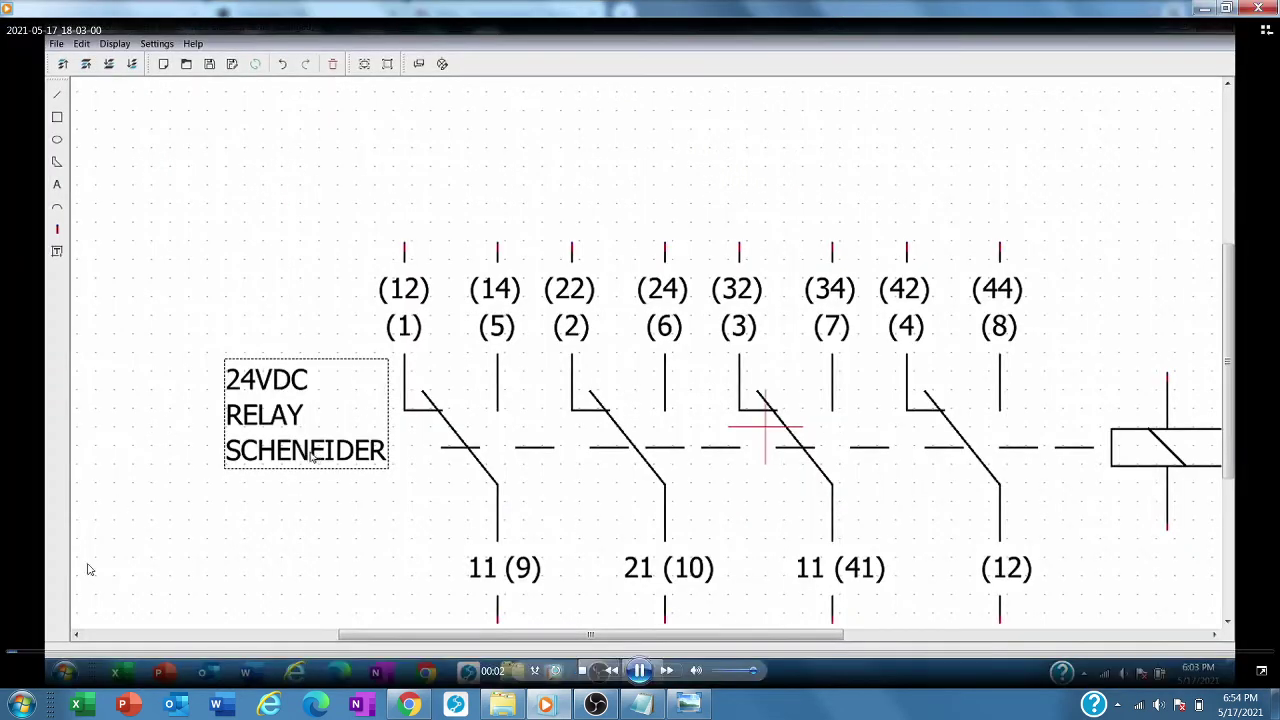
click(58, 653)
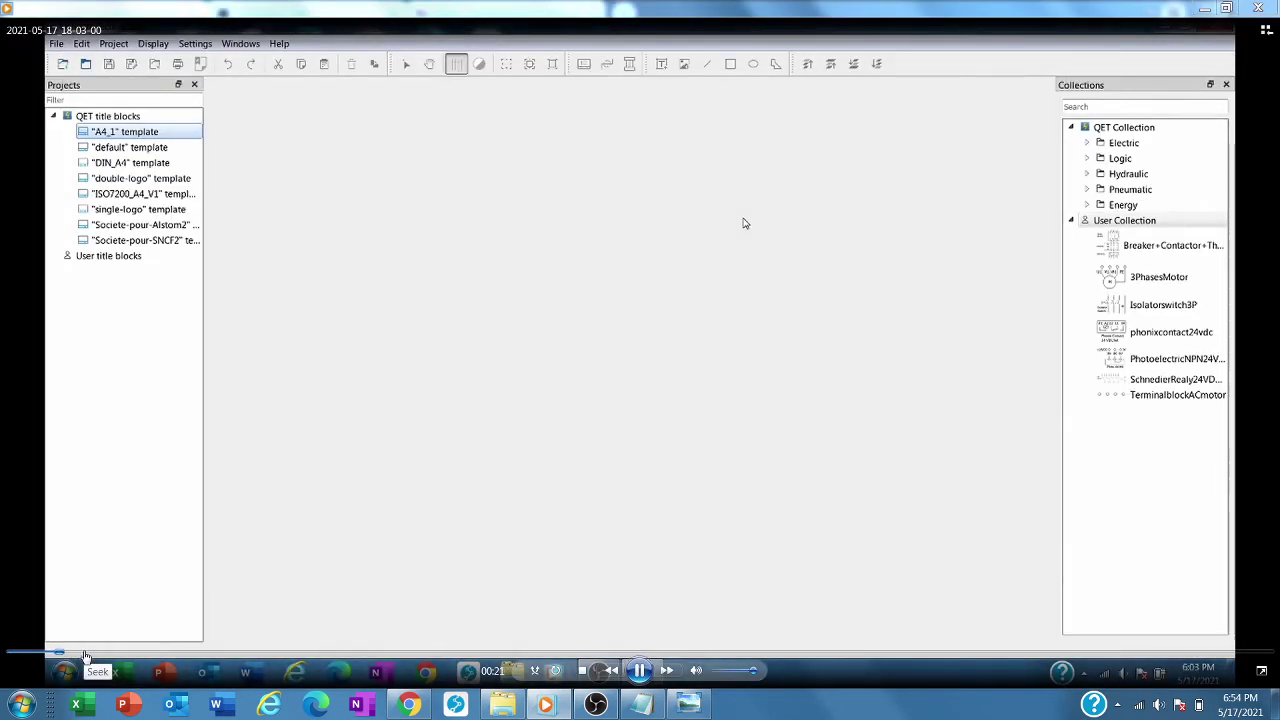
Skip the recording past the Electric collection and relay placement on folio 1 to 02:45.
click(96, 653)
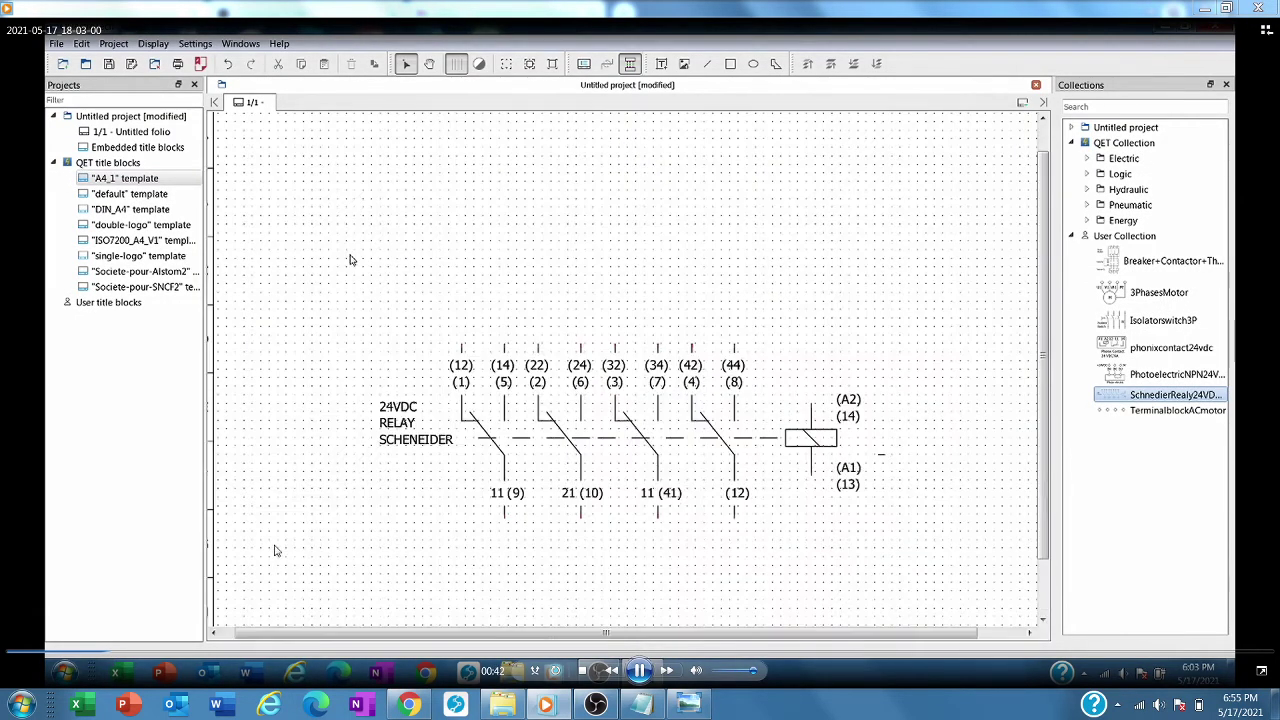
click(152, 653)
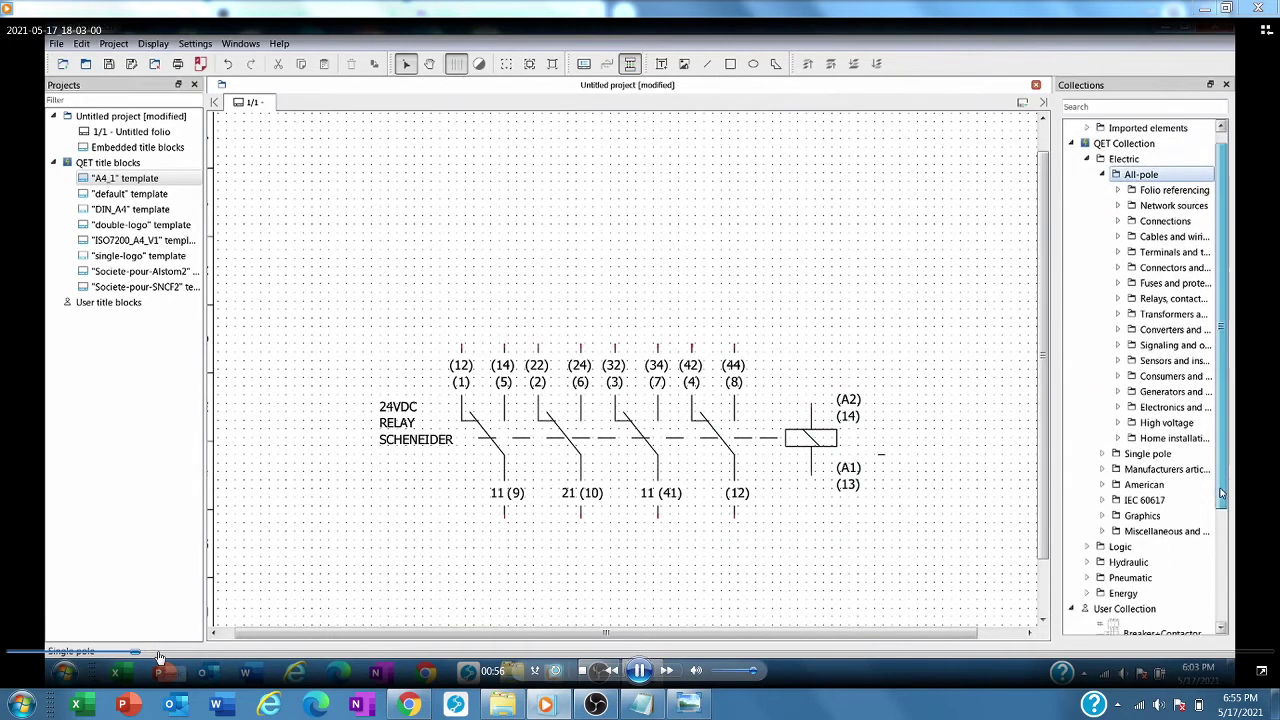
click(215, 653)
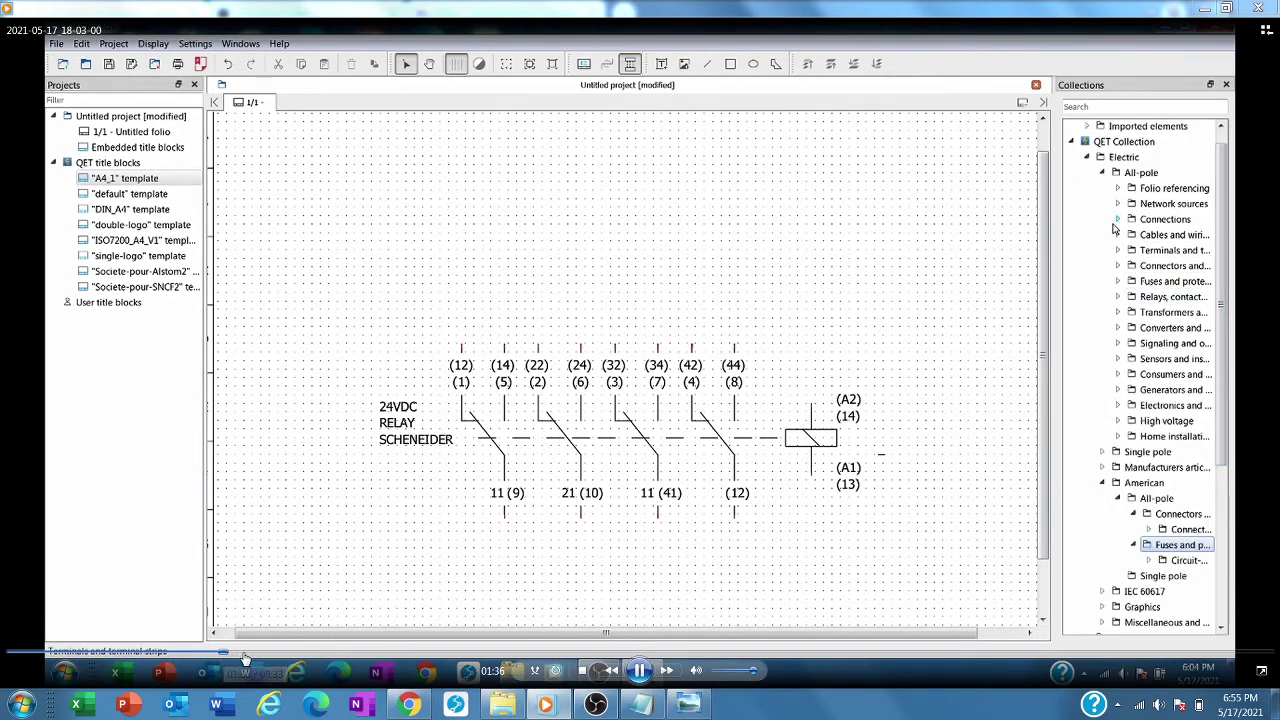
drag(245, 655, 372, 653)
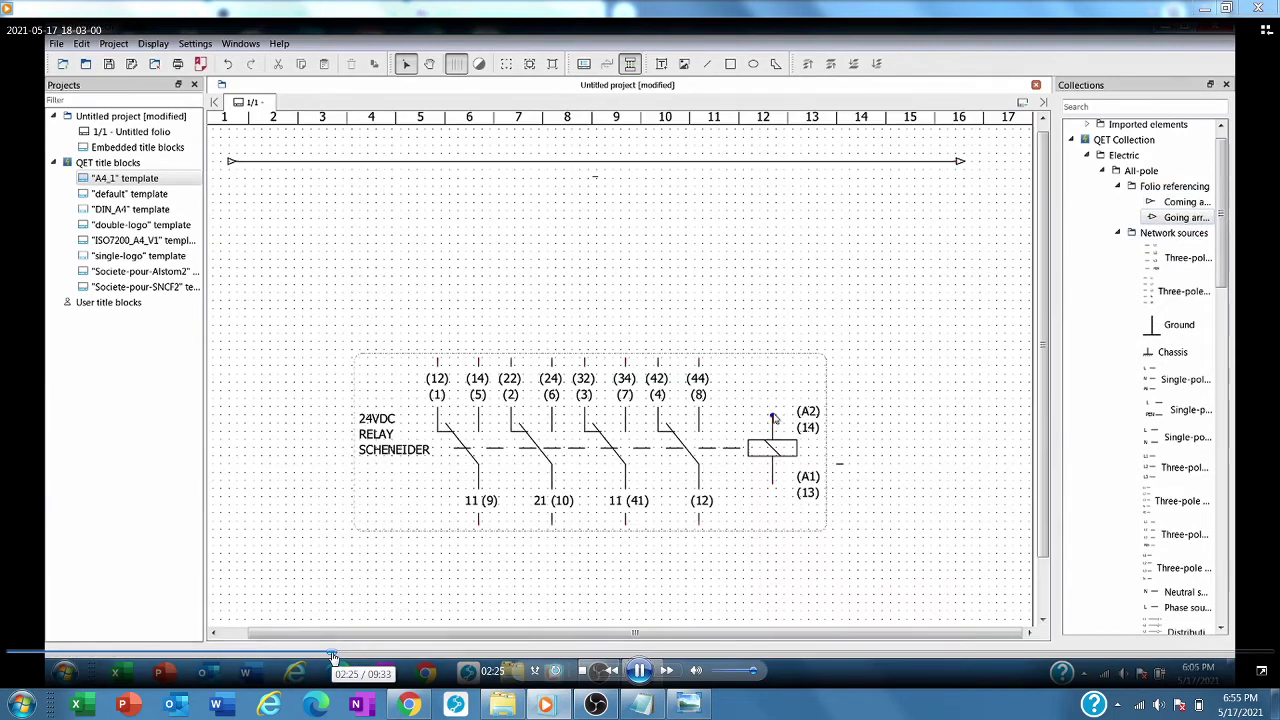
click(372, 655)
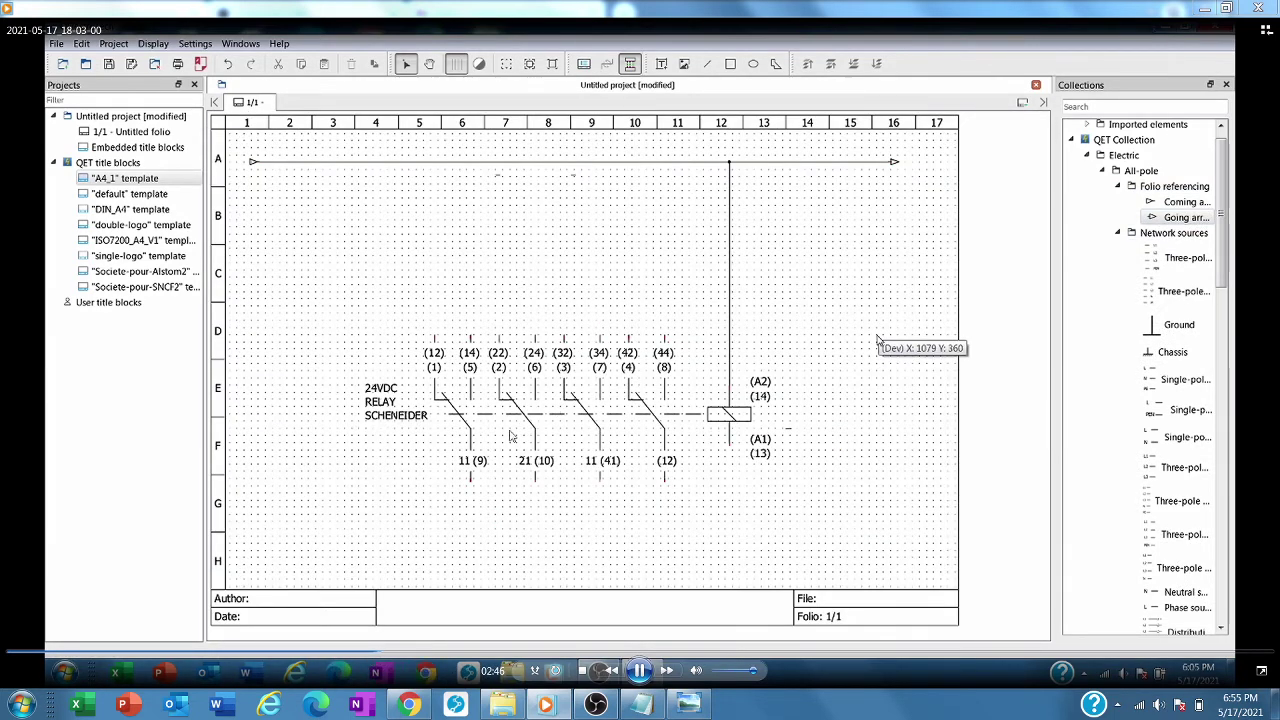
Jump to blank folio 2/2, then settle at 03:13 on the breaker and contactor diagram.
click(407, 653)
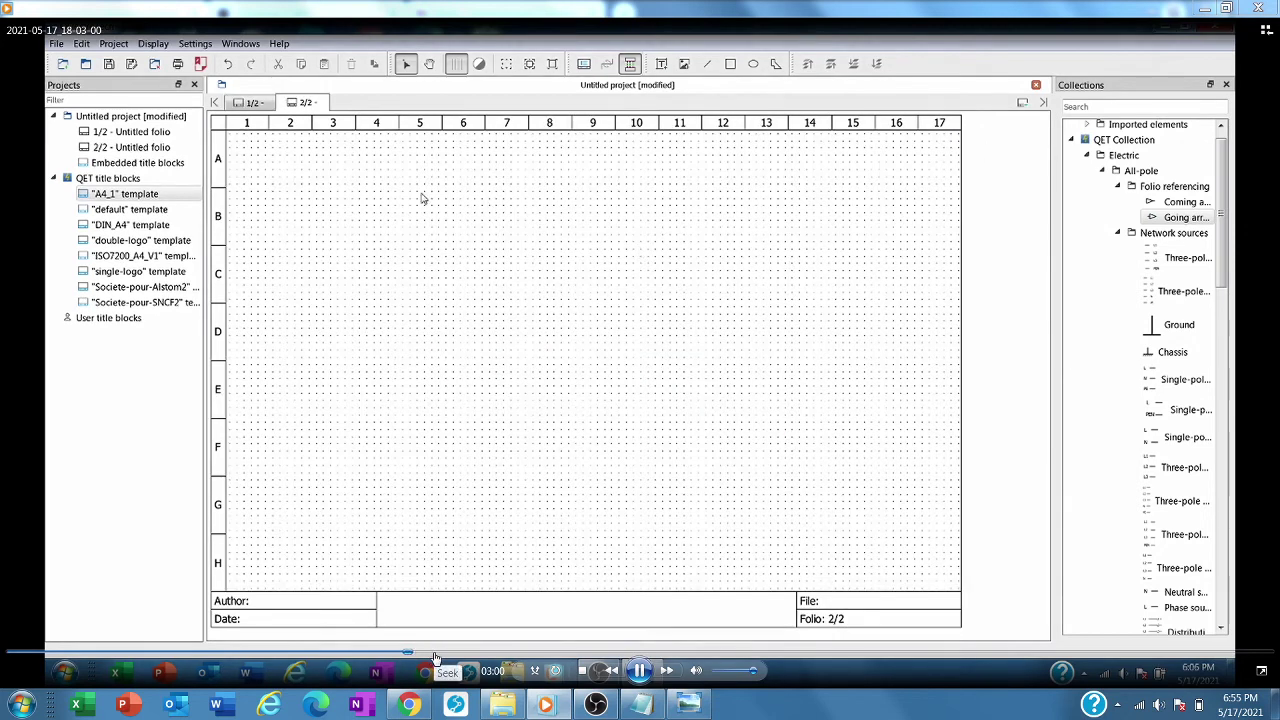
click(435, 655)
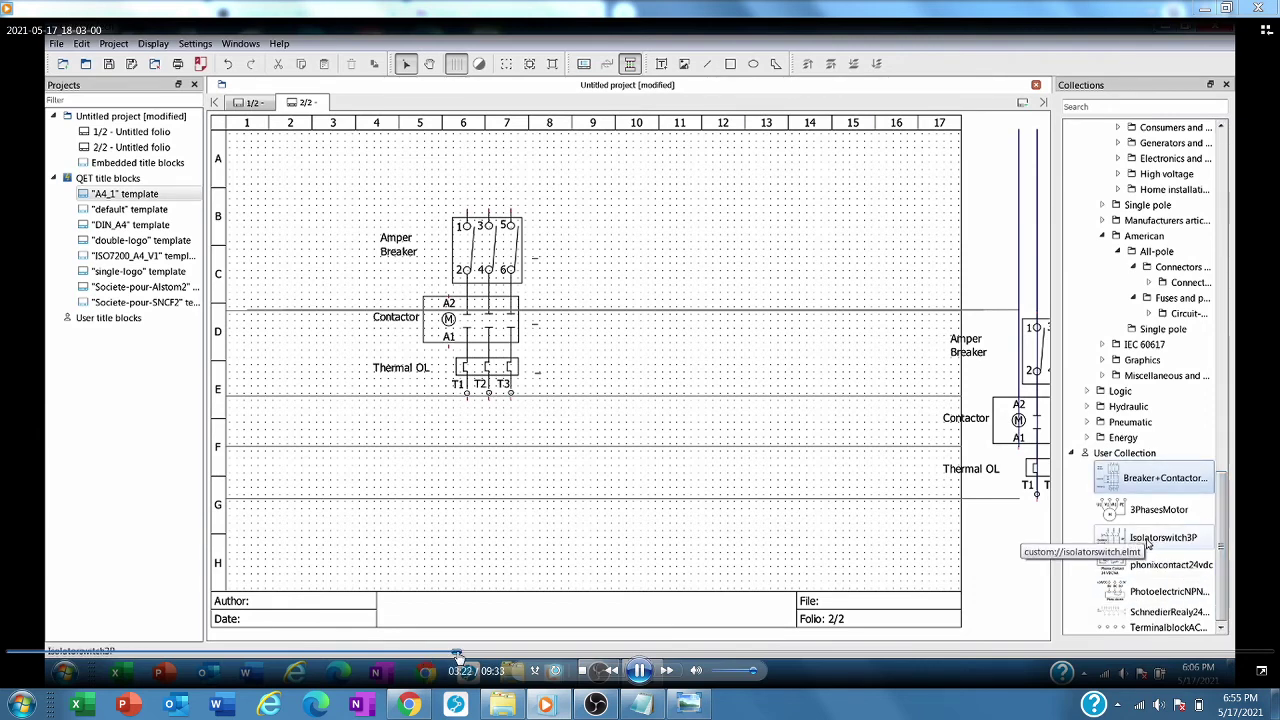
drag(453, 655, 437, 655)
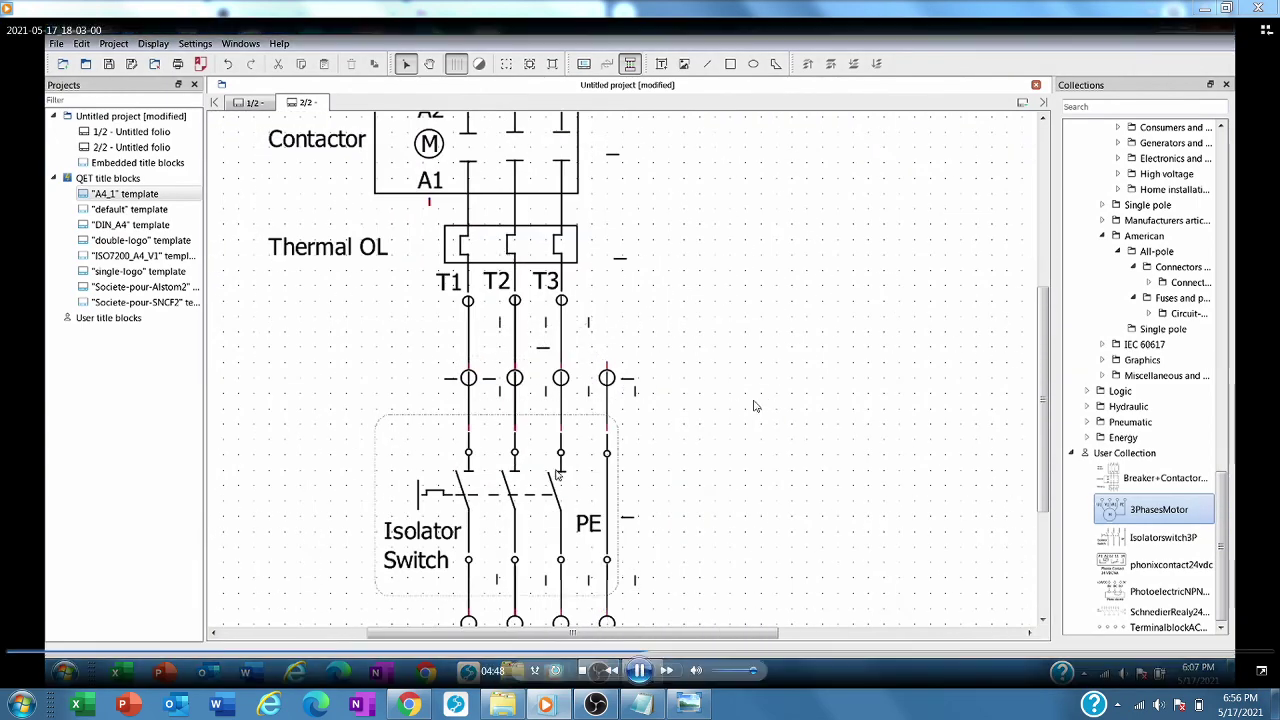
Bring Chrome forward from the QElectroTech site and switch to the 'Download | OBS' tab.
click(408, 705)
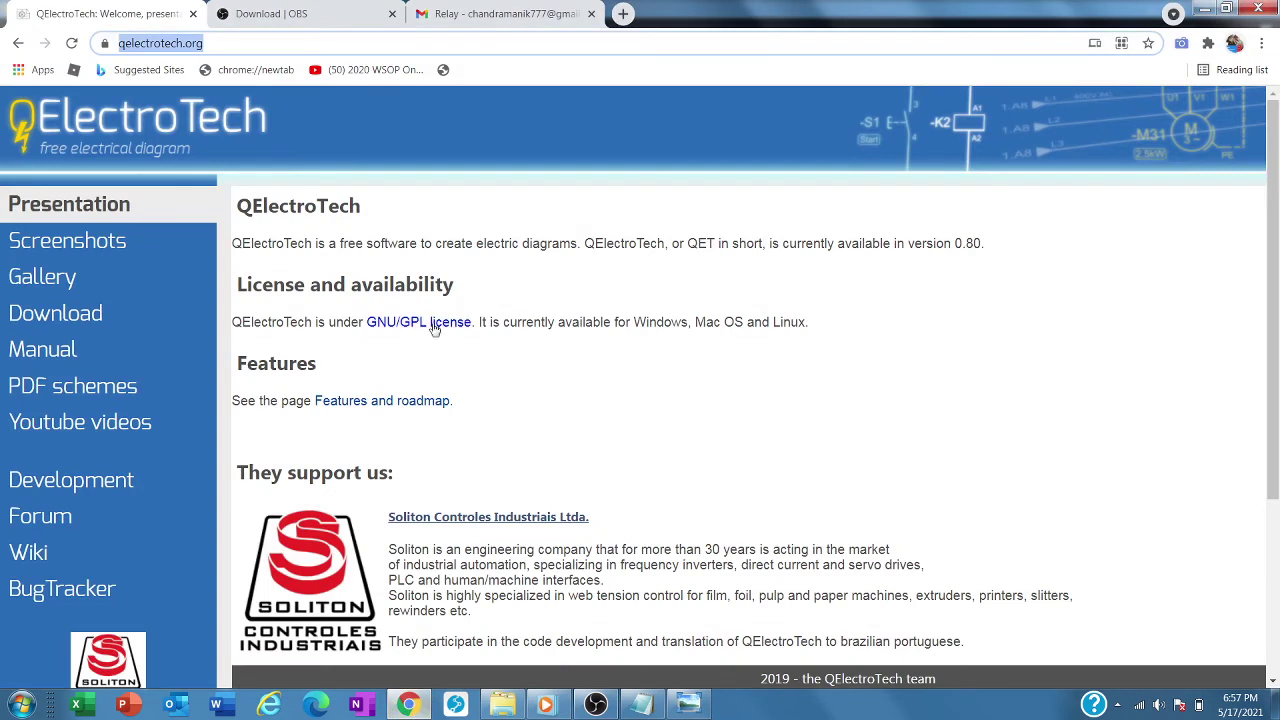
click(258, 14)
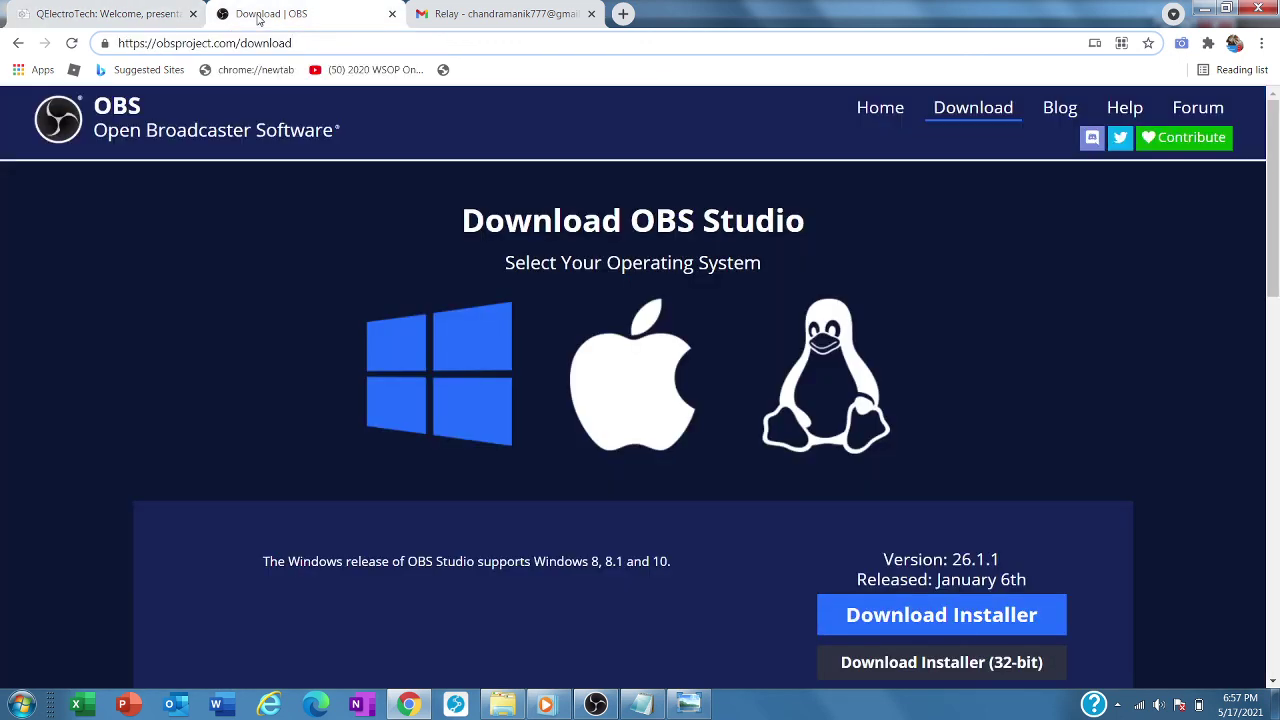